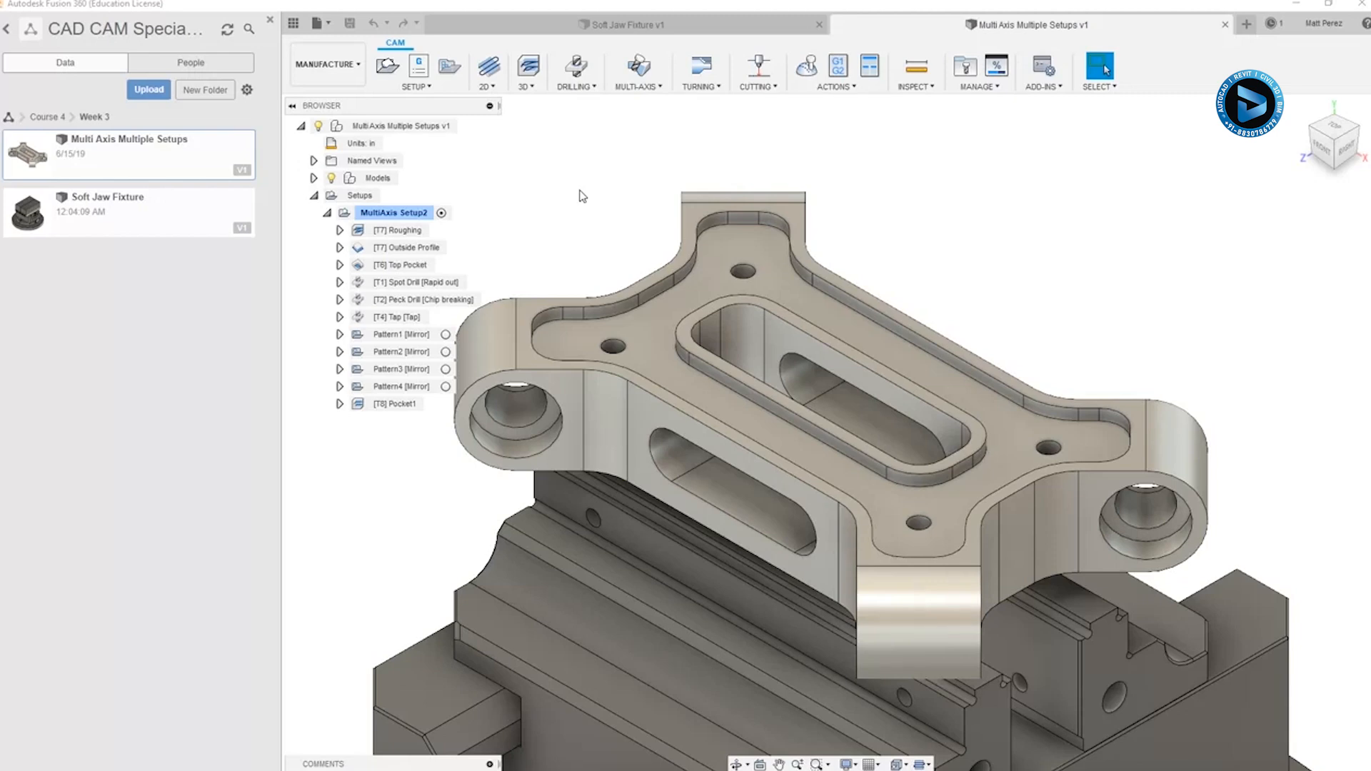
# - Switch from the Manufacture workspace to the Design workspace
pyautogui.click(340, 66)
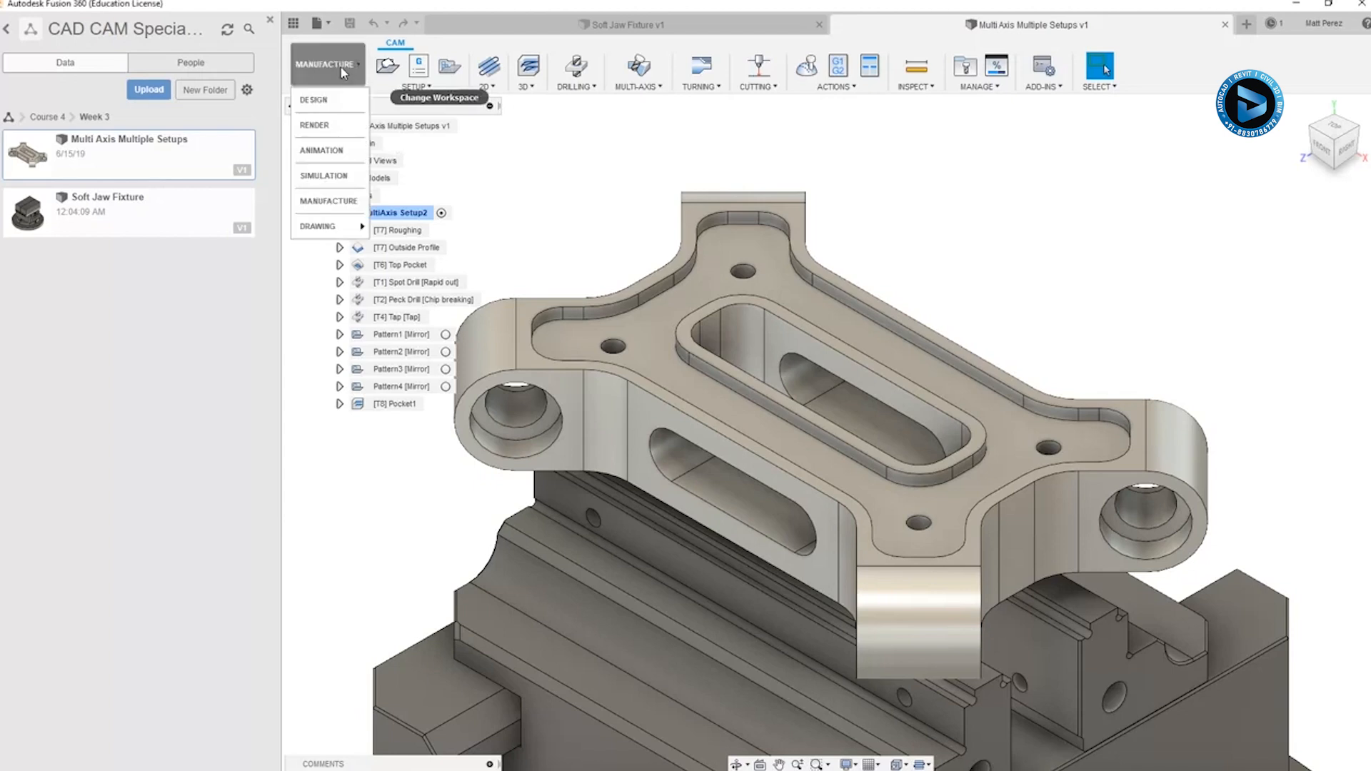
pyautogui.click(341, 100)
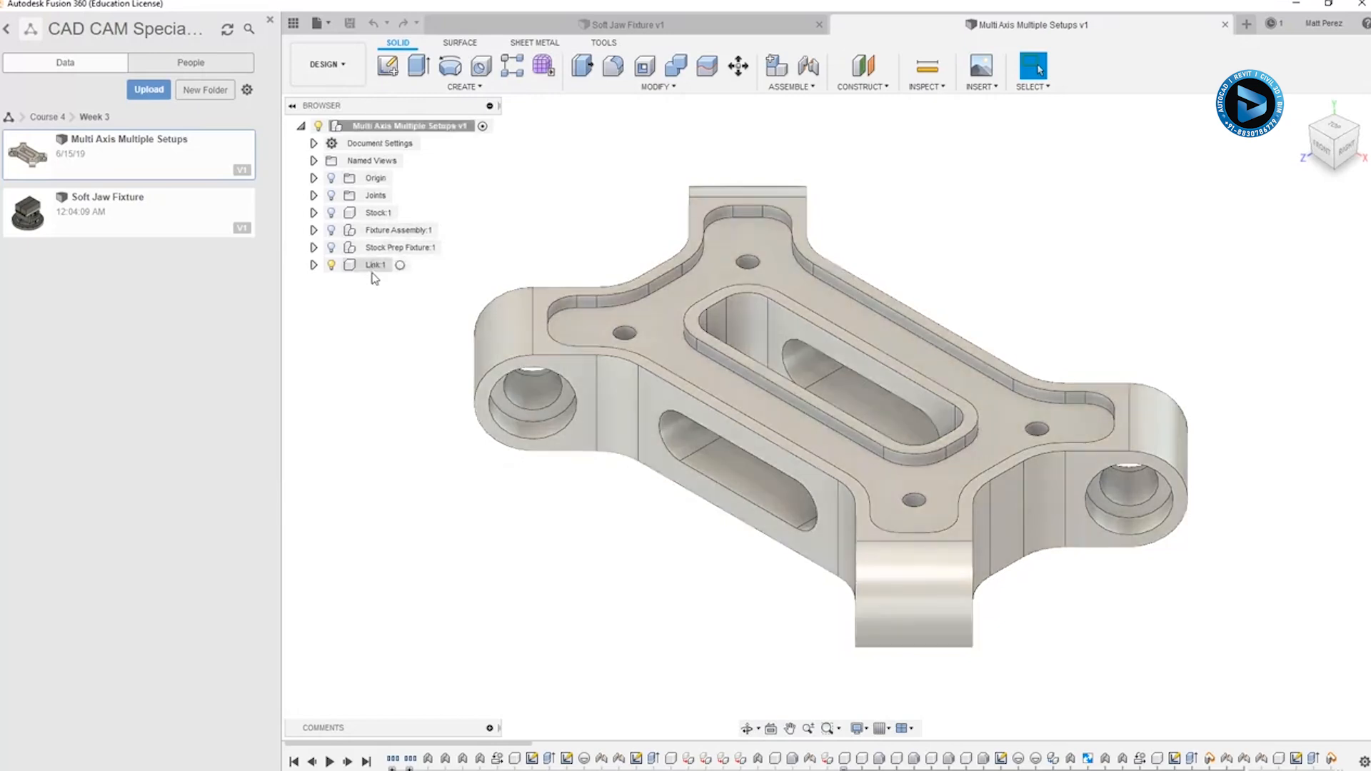
# - Derive the Link component as model objects into a new design
pyautogui.click(373, 271)
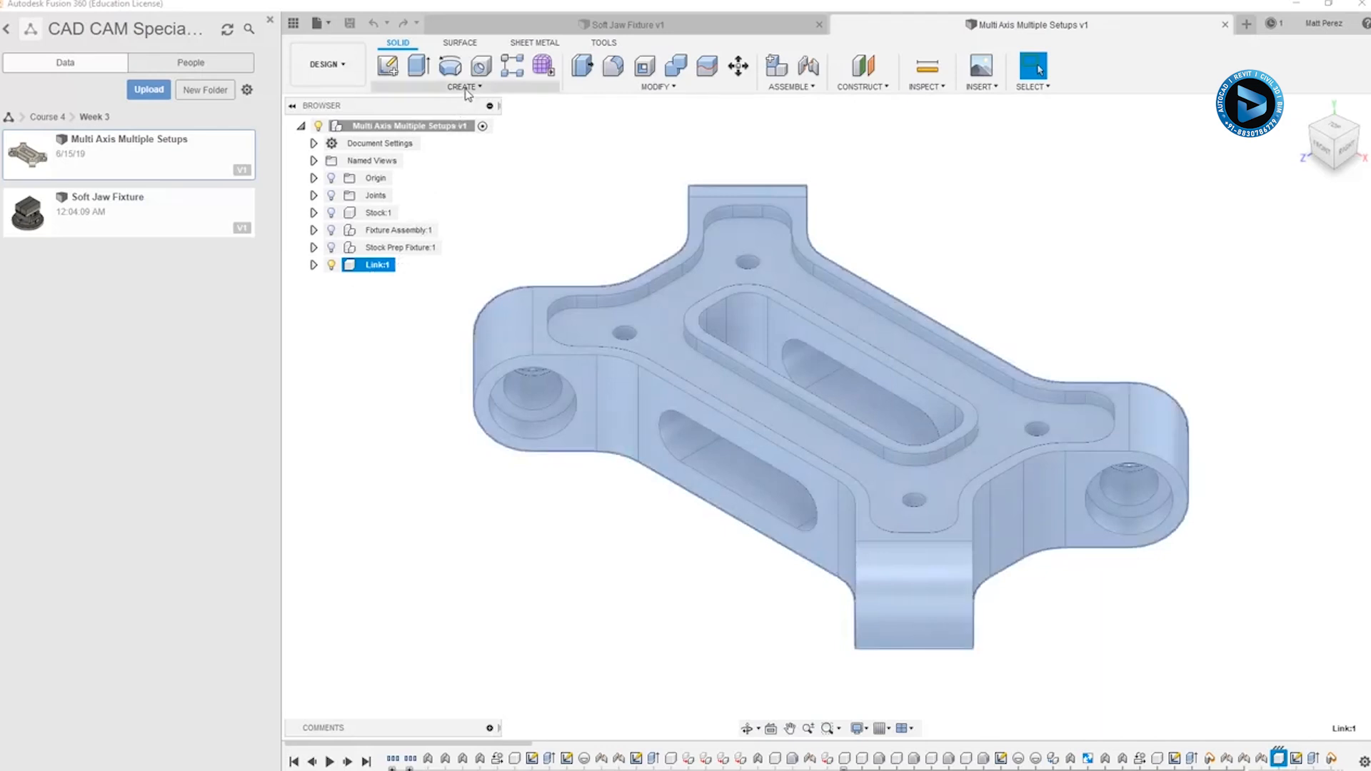
pyautogui.click(468, 89)
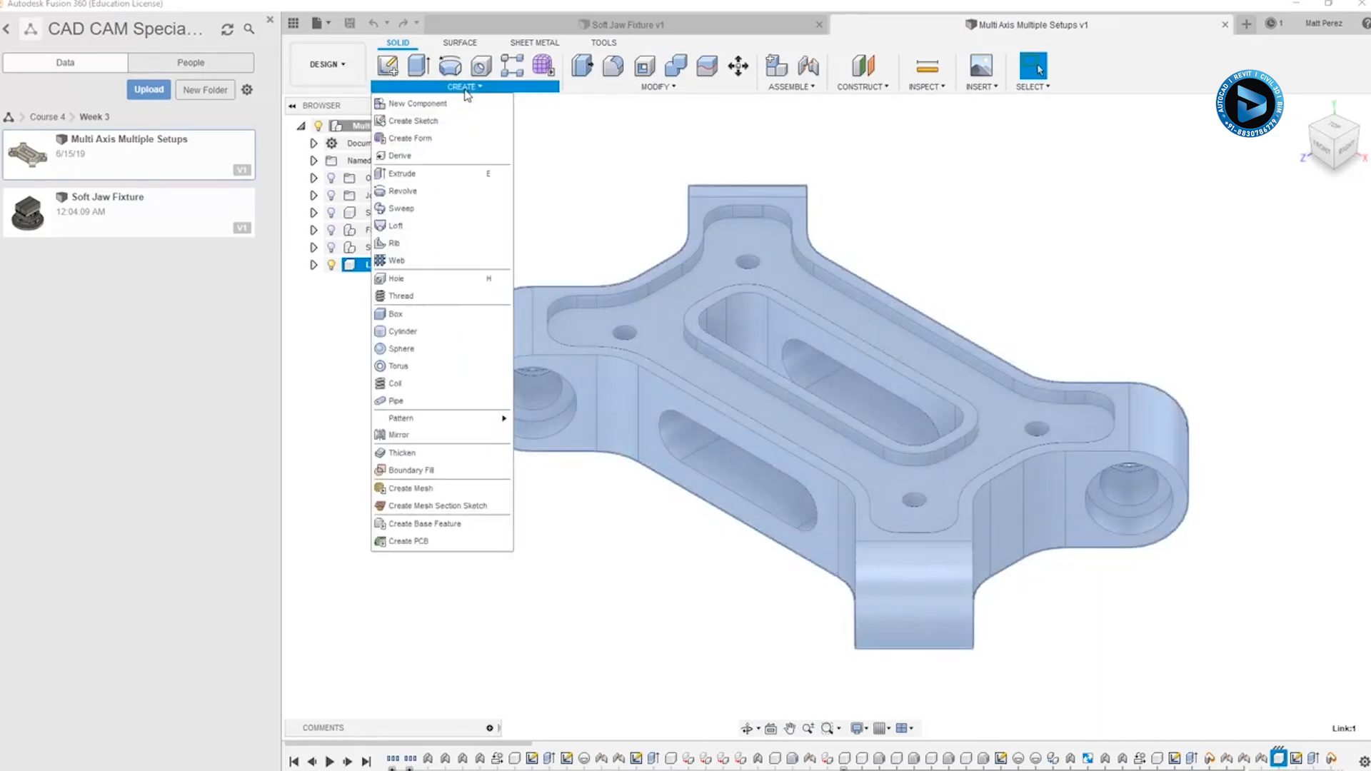
pyautogui.click(409, 155)
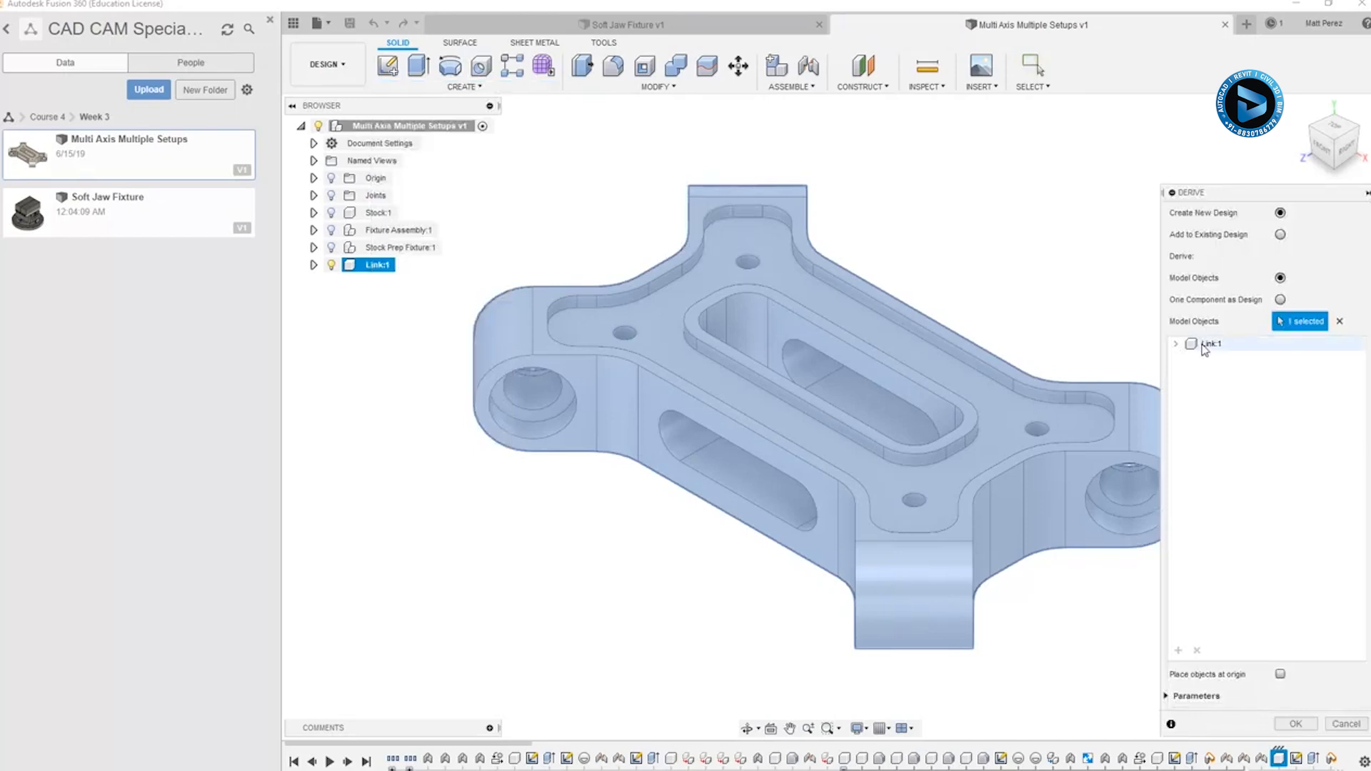
pyautogui.click(1281, 236)
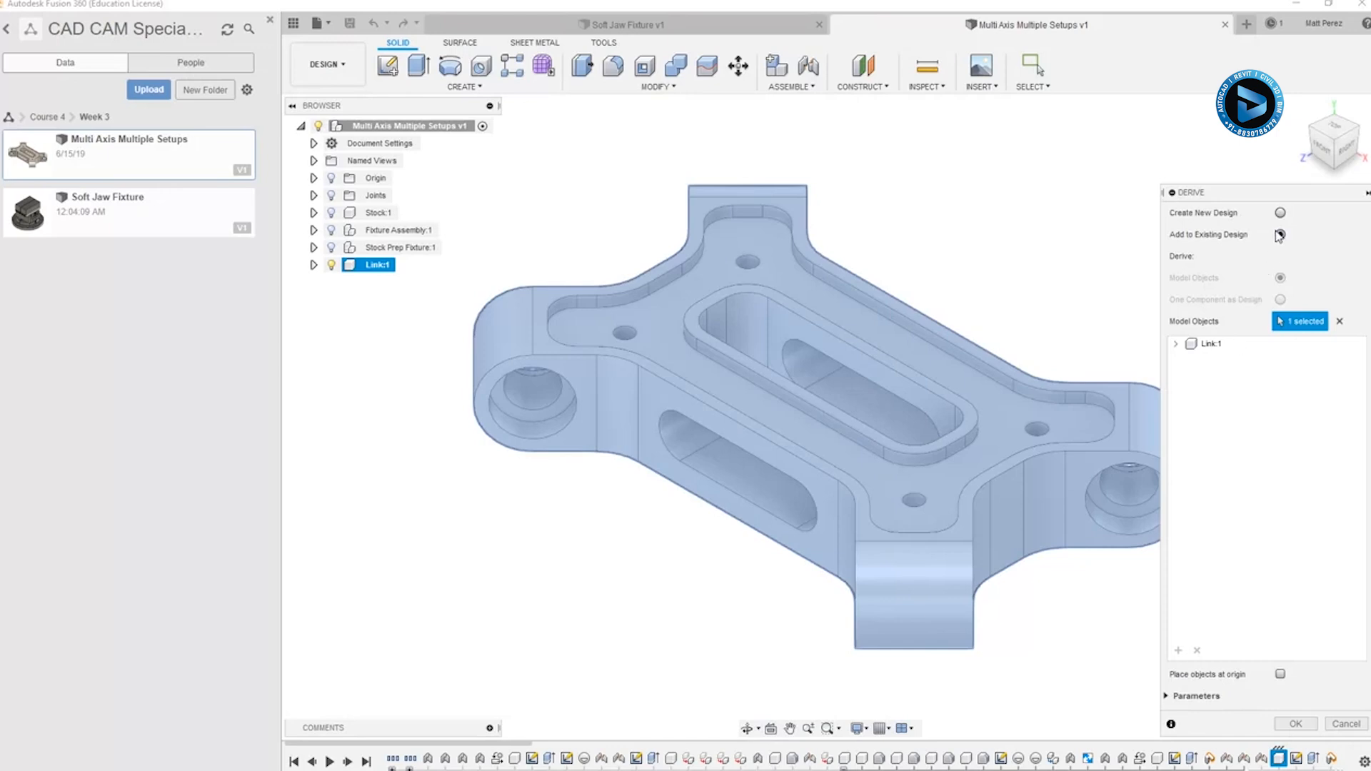
pyautogui.click(1281, 213)
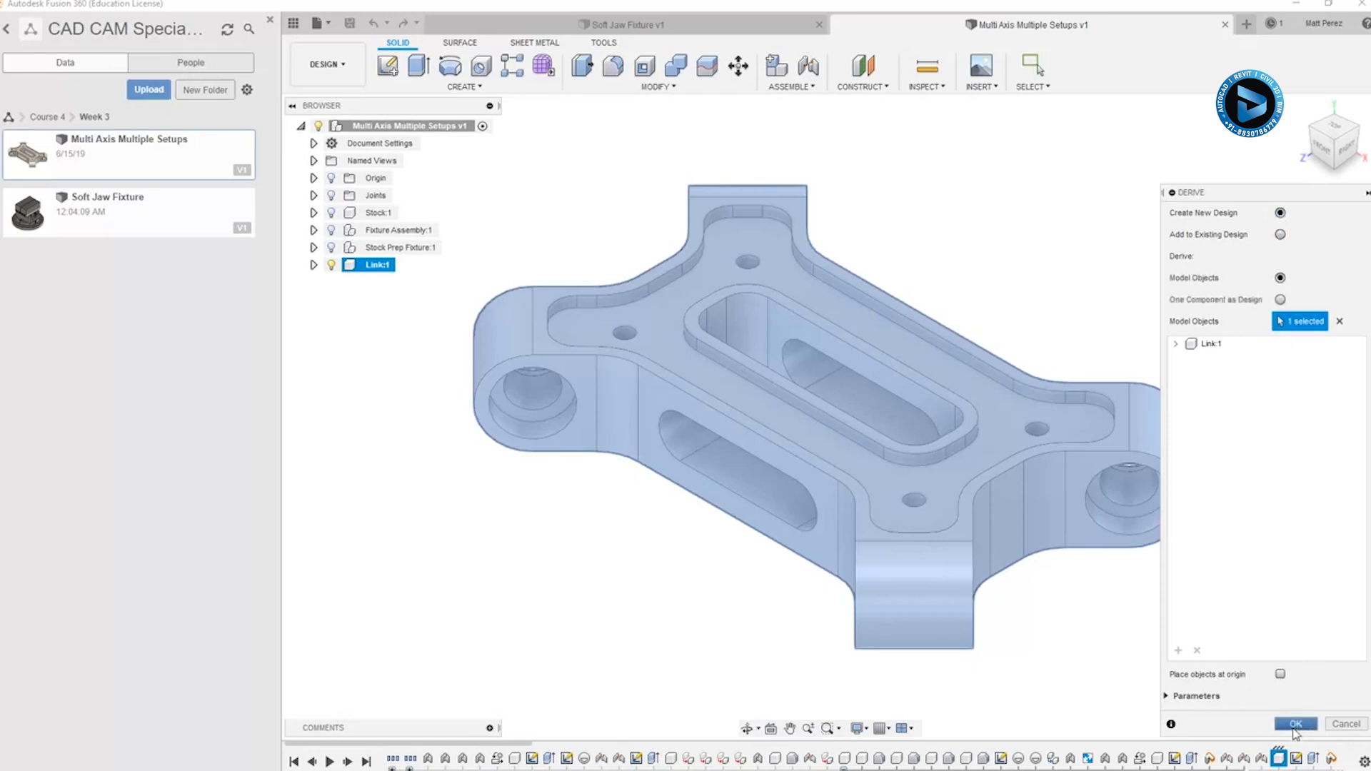
pyautogui.click(1294, 724)
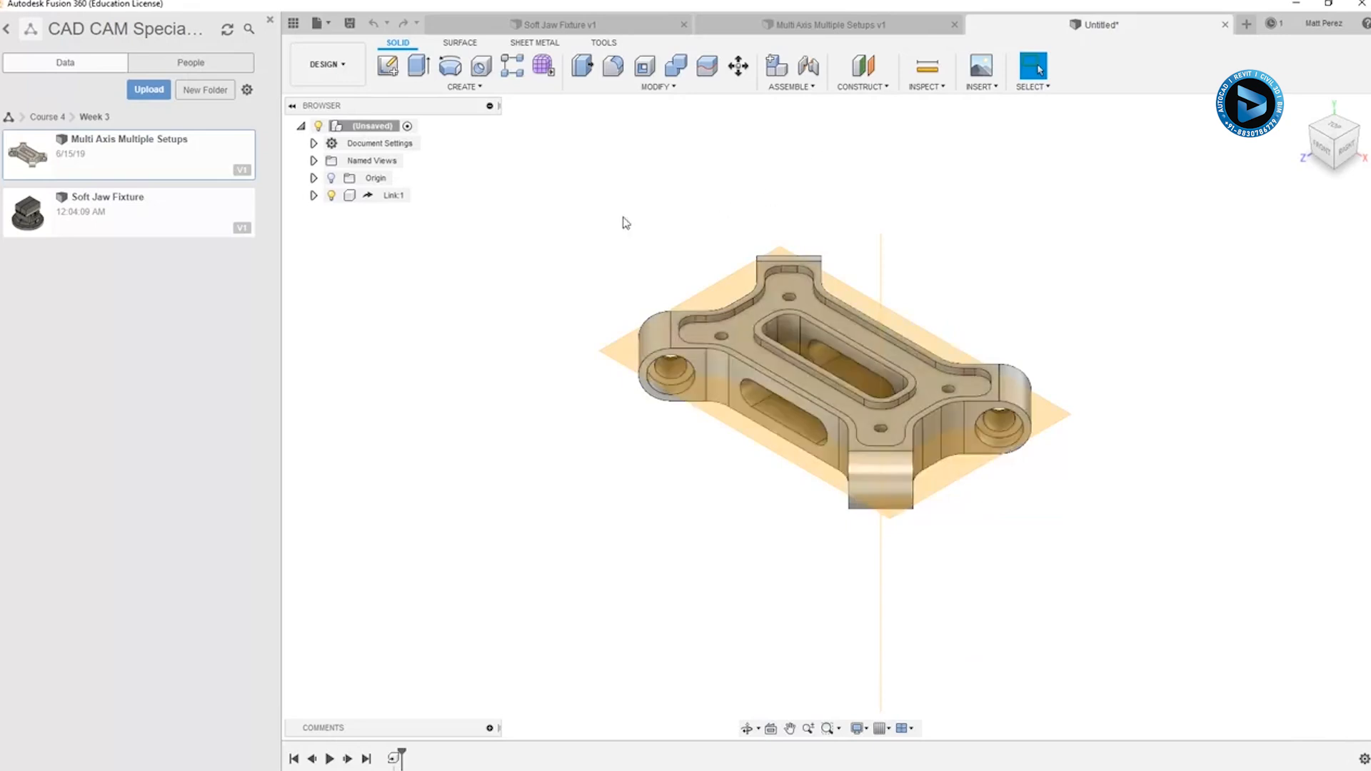
# - Break the derived Link component's reference to its source design and select the component
pyautogui.click(395, 197)
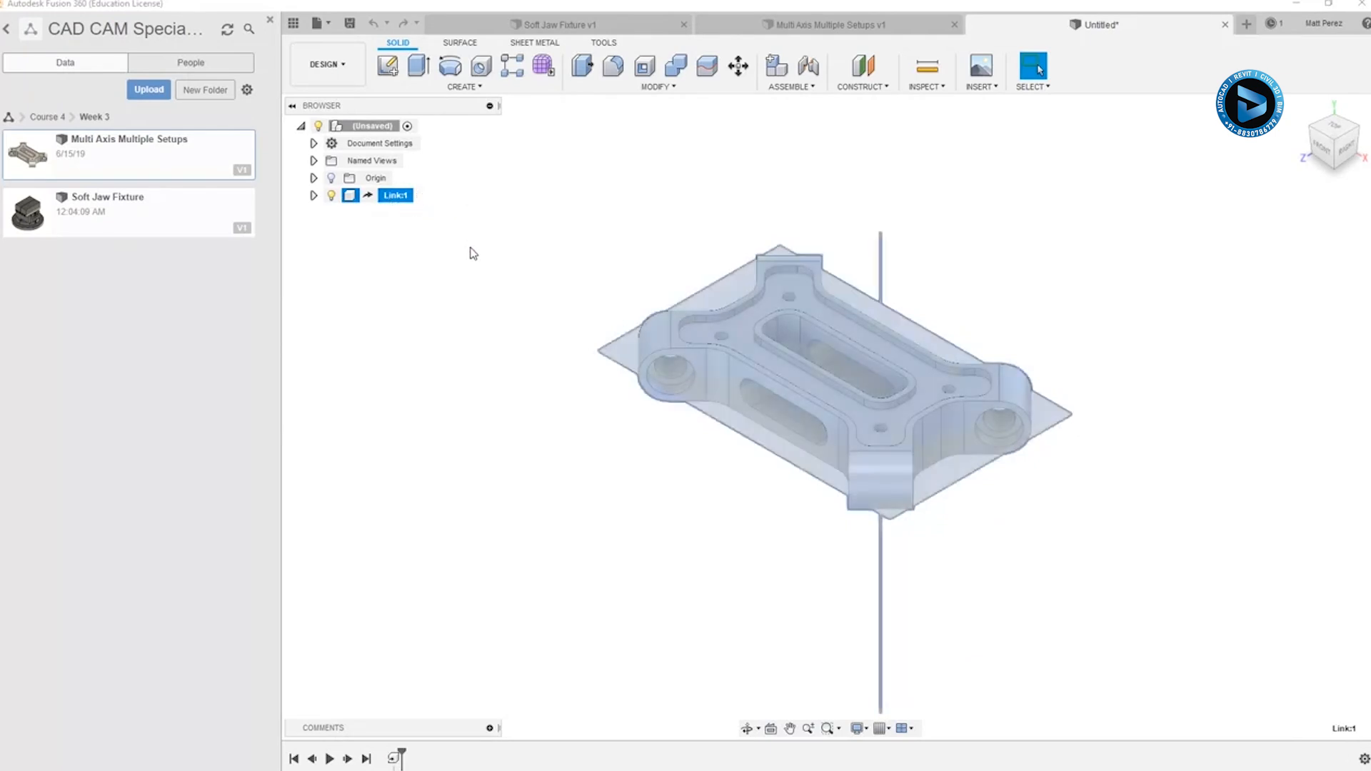
pyautogui.rightClick(375, 200)
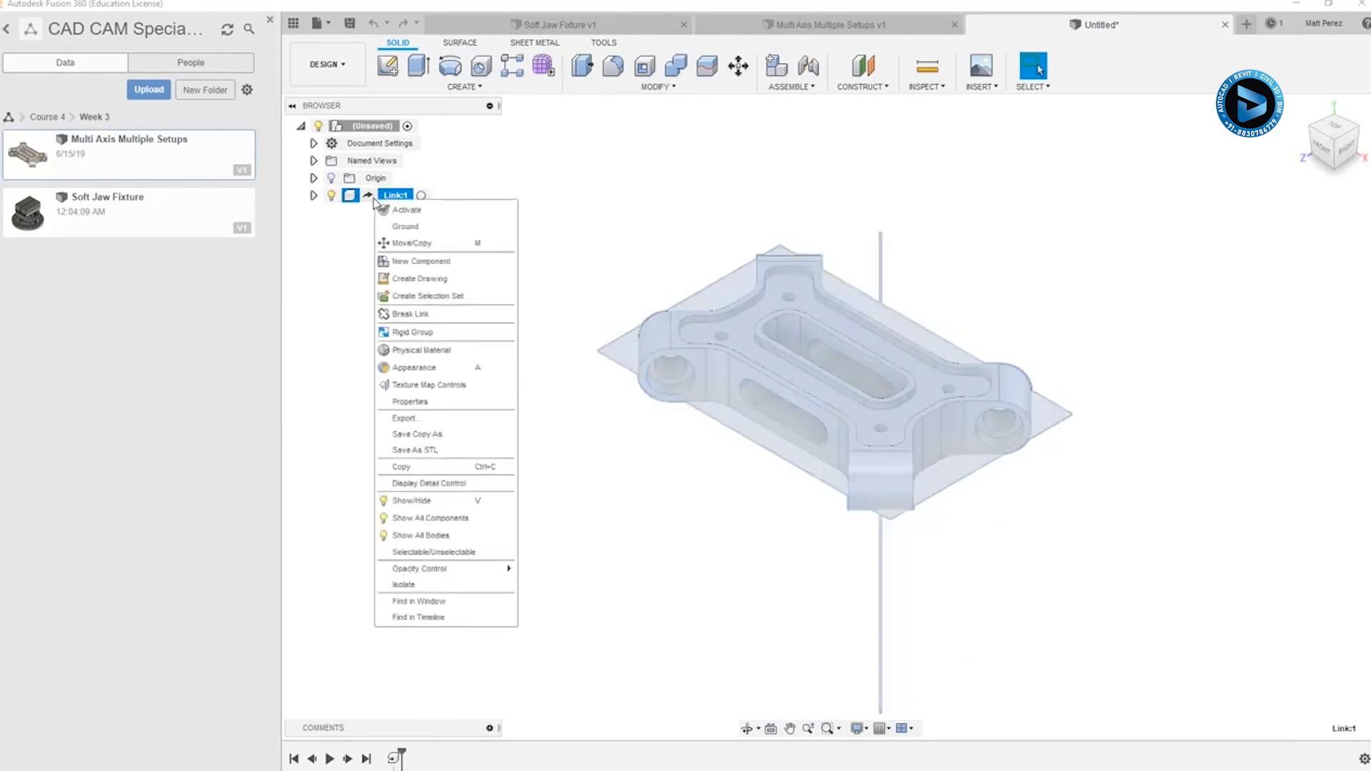
pyautogui.click(426, 315)
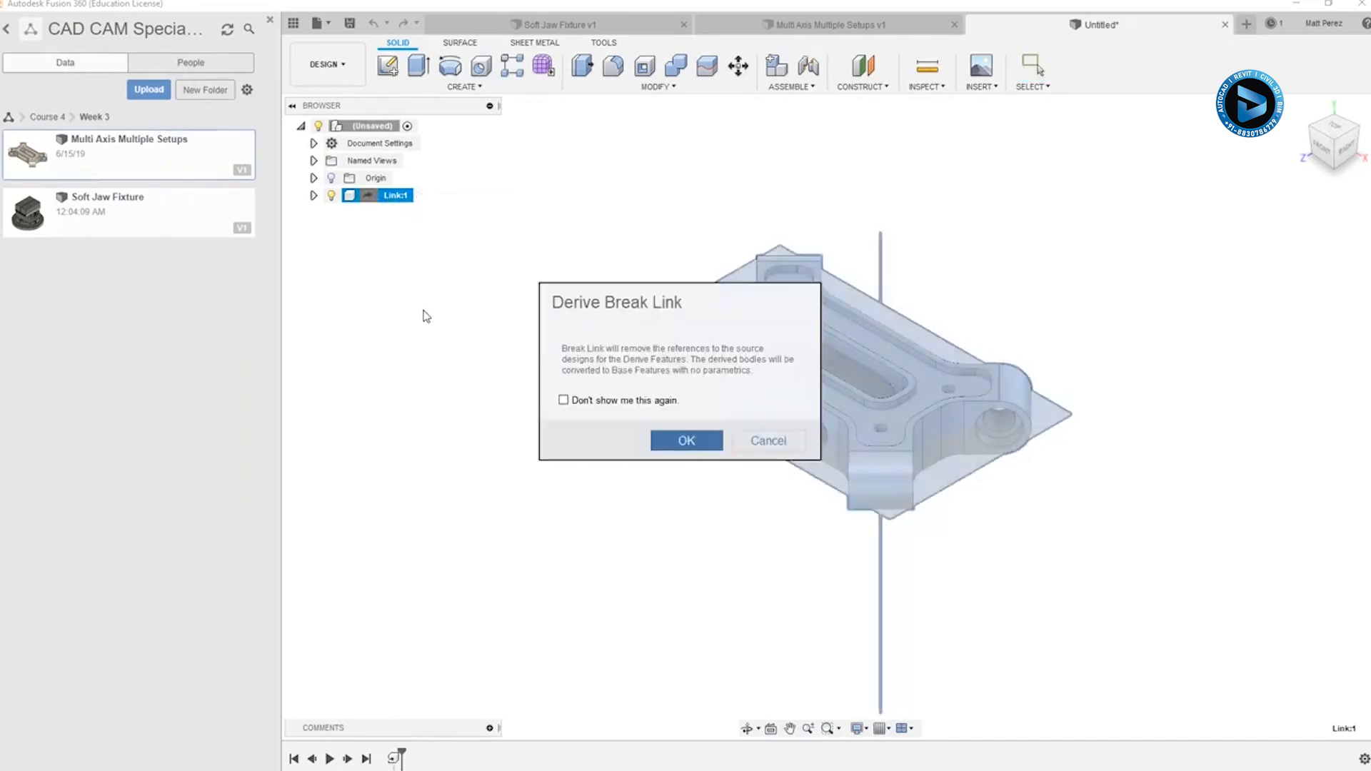
pyautogui.click(687, 440)
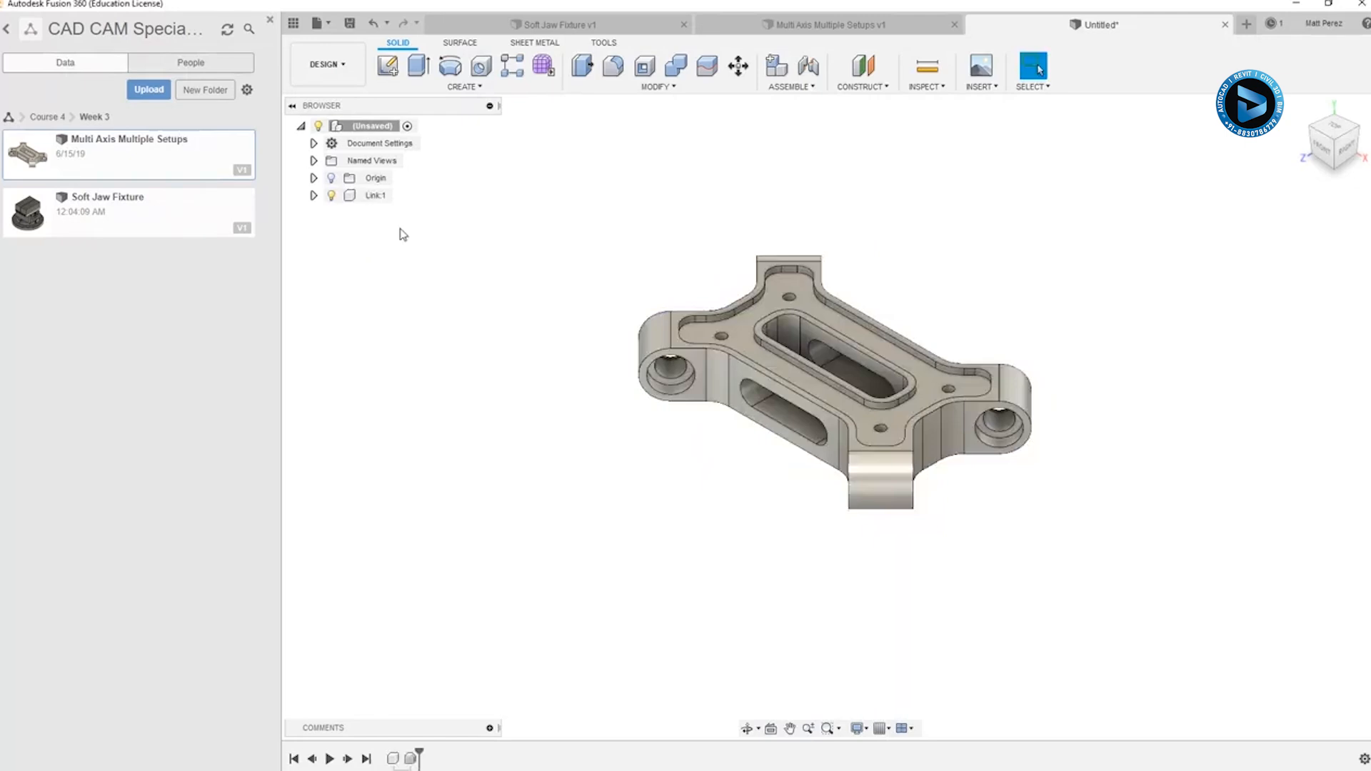
pyautogui.click(377, 195)
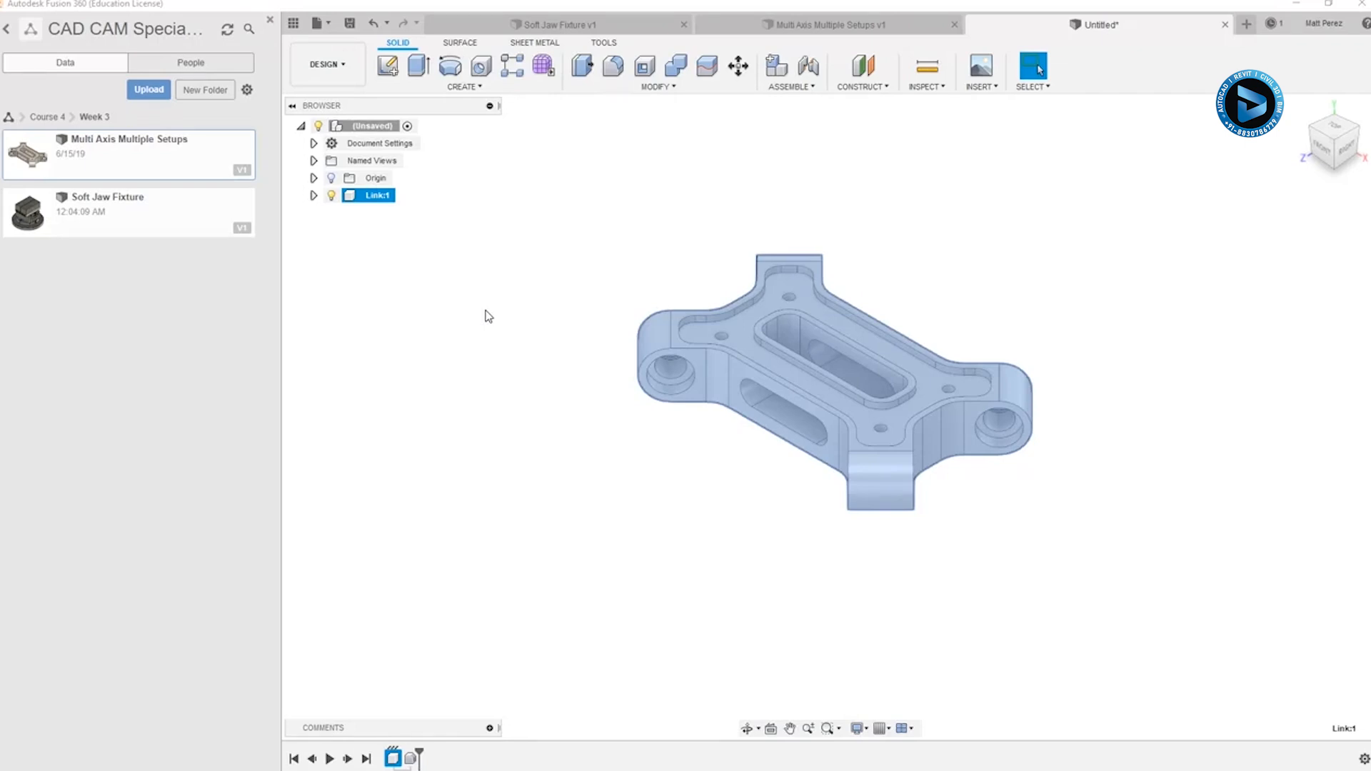
# - Compare the derived Link component with the open Soft Jaw Fixture and Multi Axis Multiple Setups documents
pyautogui.click(564, 26)
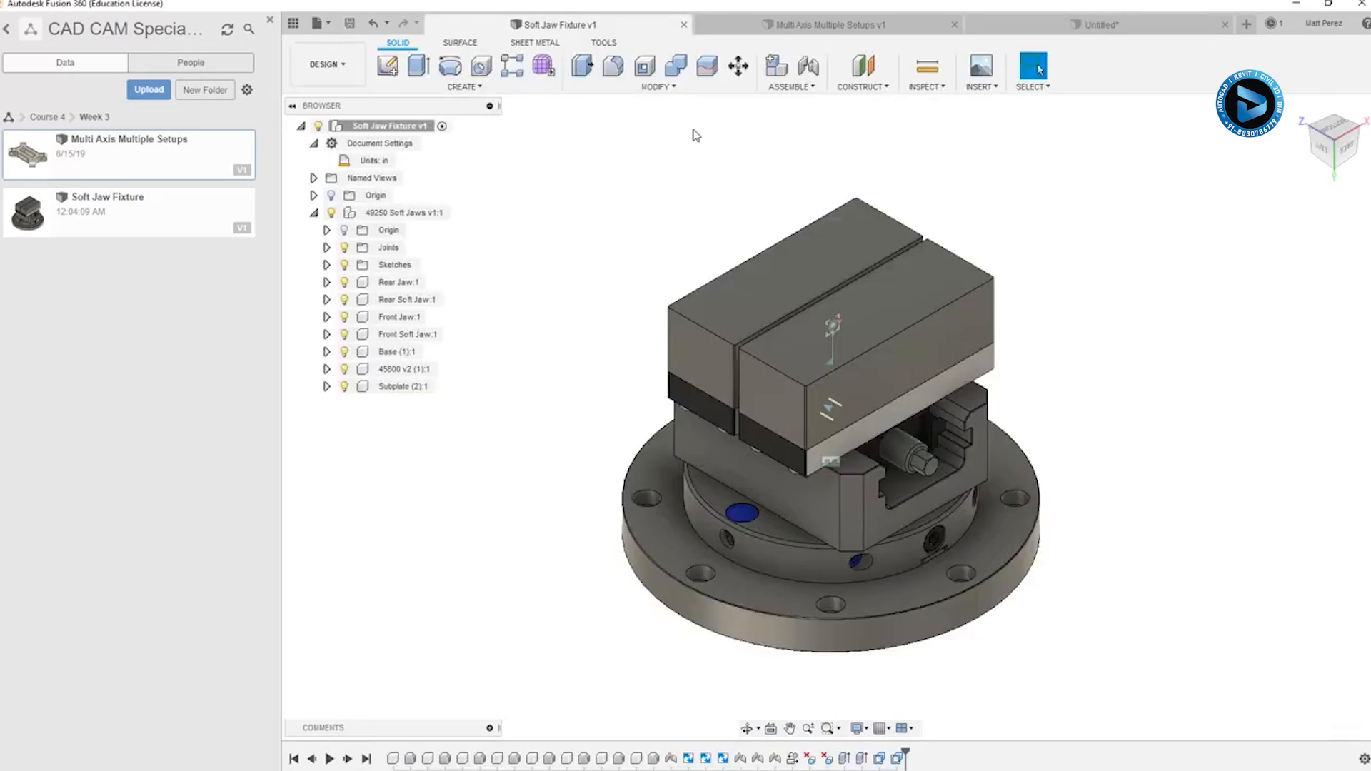
pyautogui.click(796, 26)
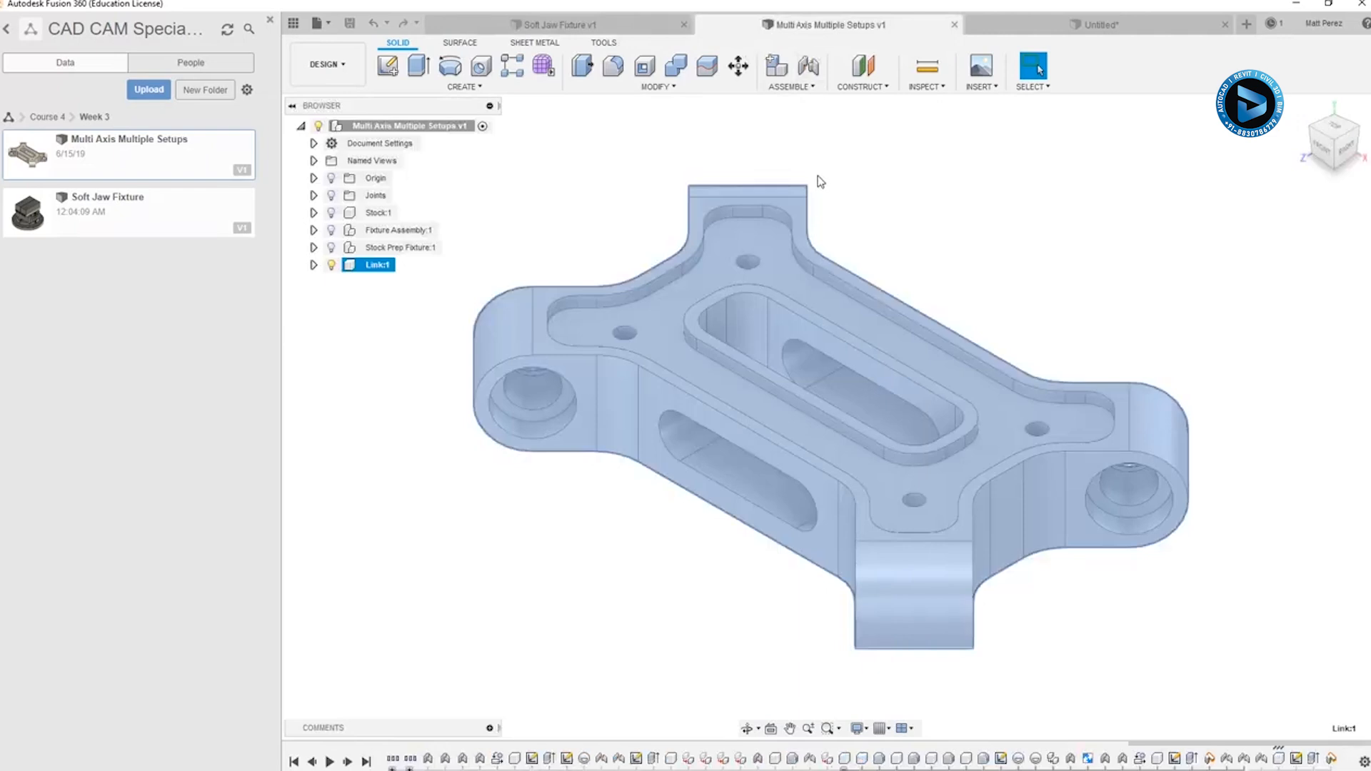
pyautogui.click(992, 30)
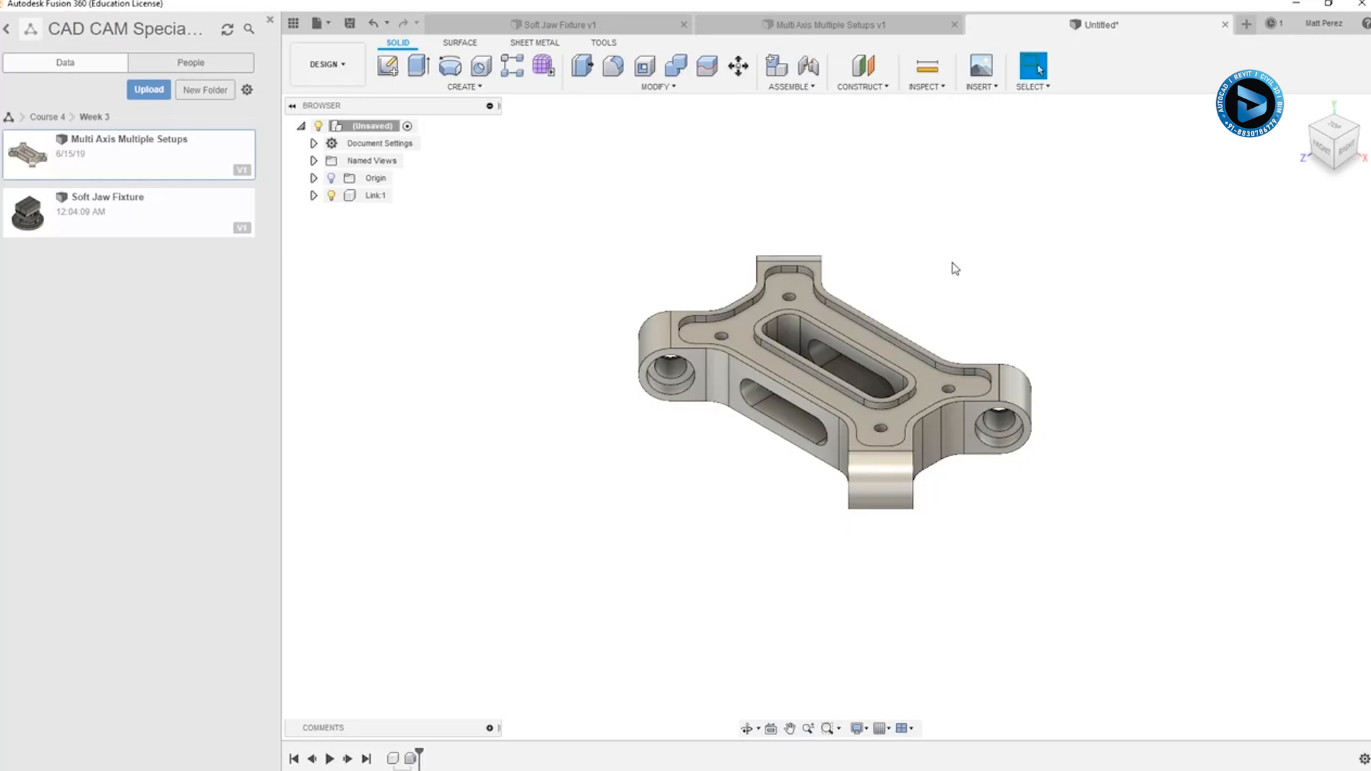
pyautogui.click(375, 195)
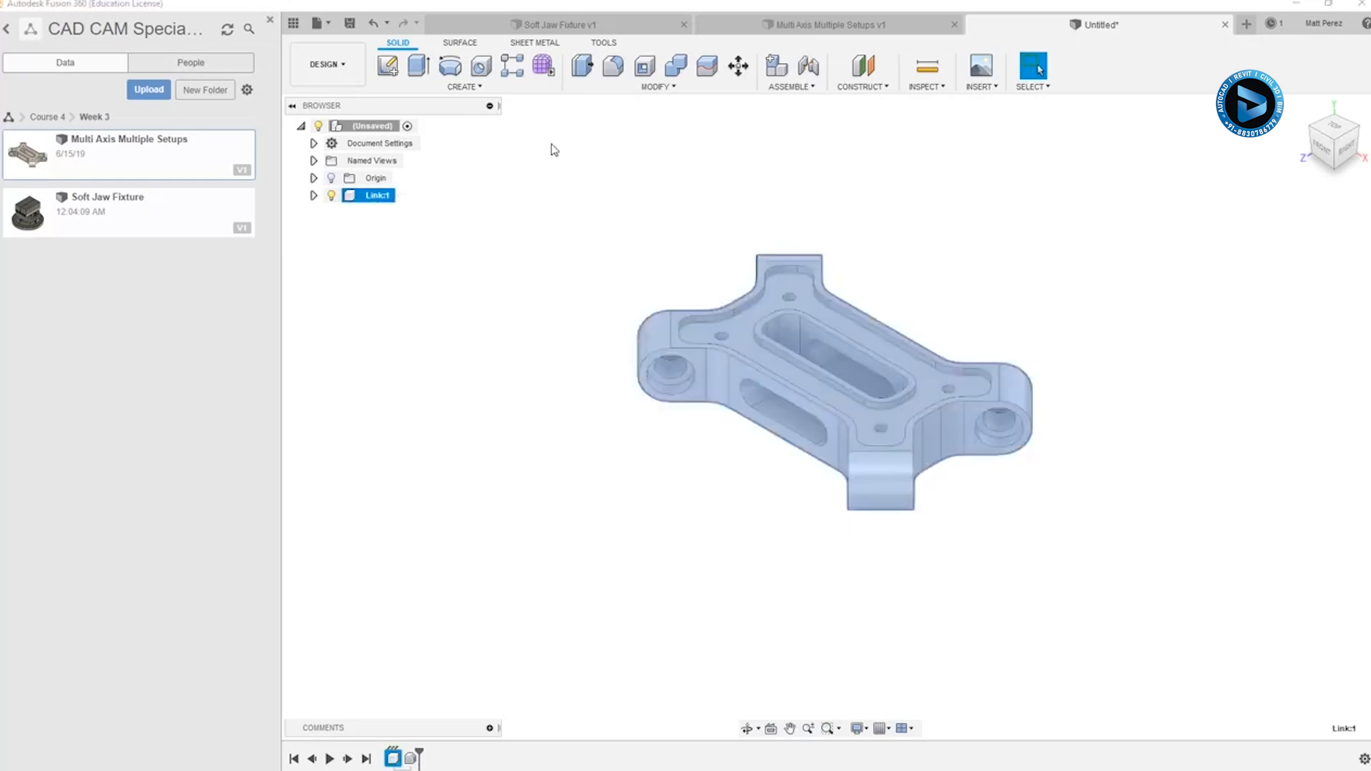
pyautogui.click(829, 25)
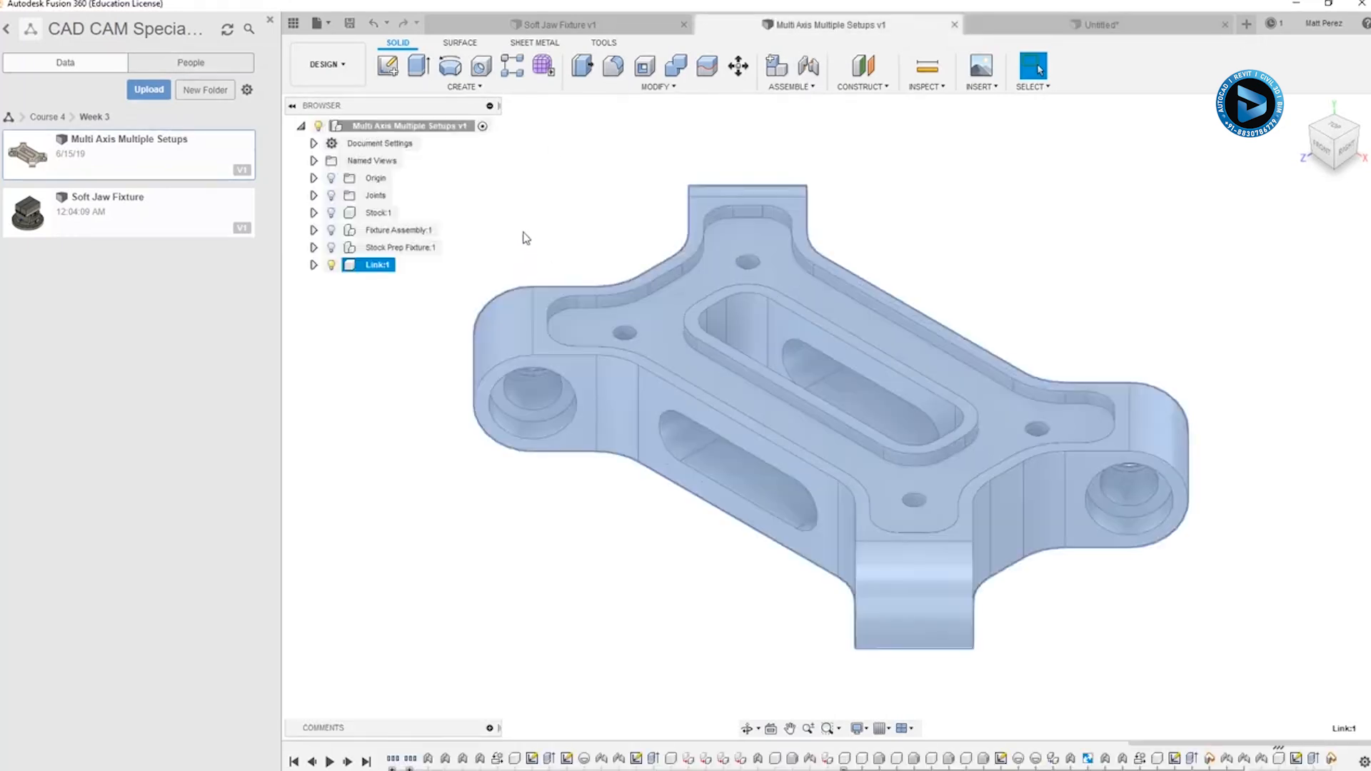
pyautogui.click(1141, 17)
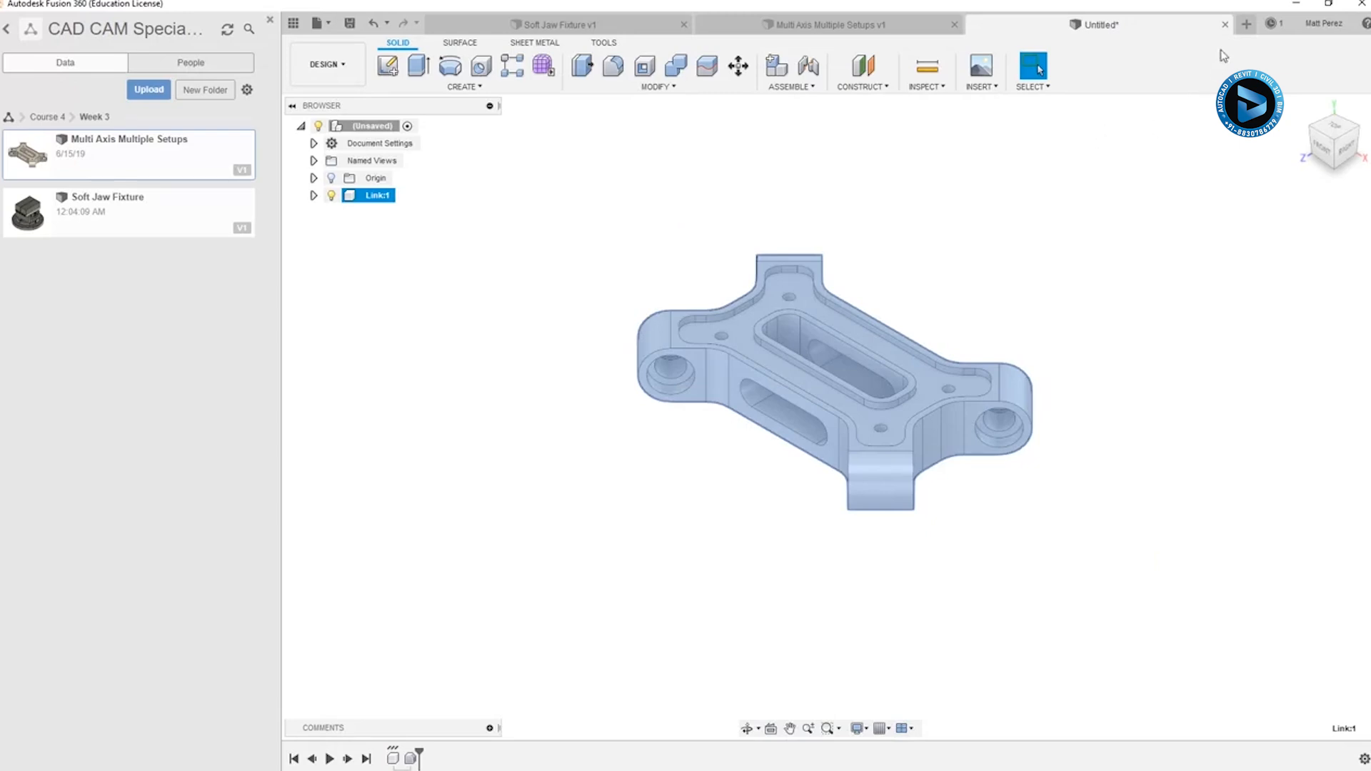
# - Close the untitled derived design without saving and deselect the Link component in Multi Axis Multiple Setups
pyautogui.click(1226, 25)
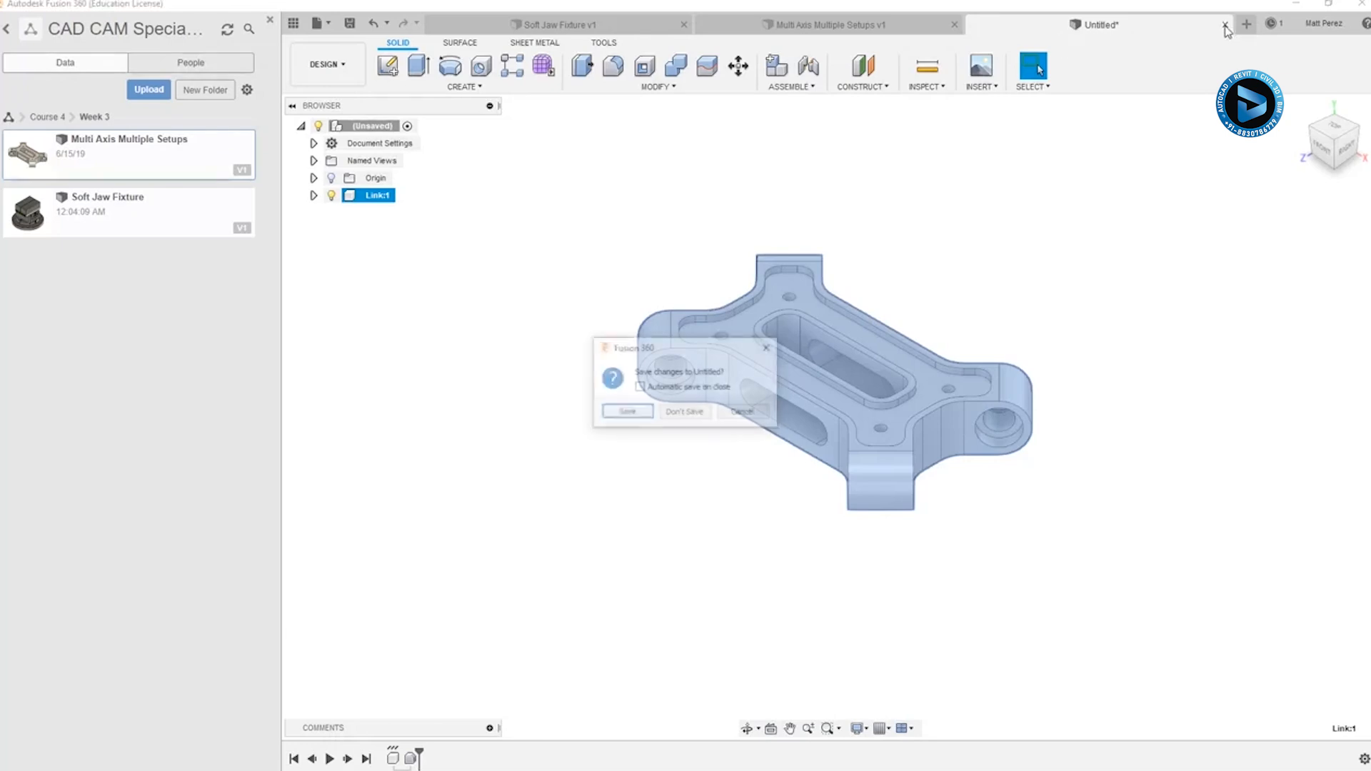
pyautogui.click(684, 412)
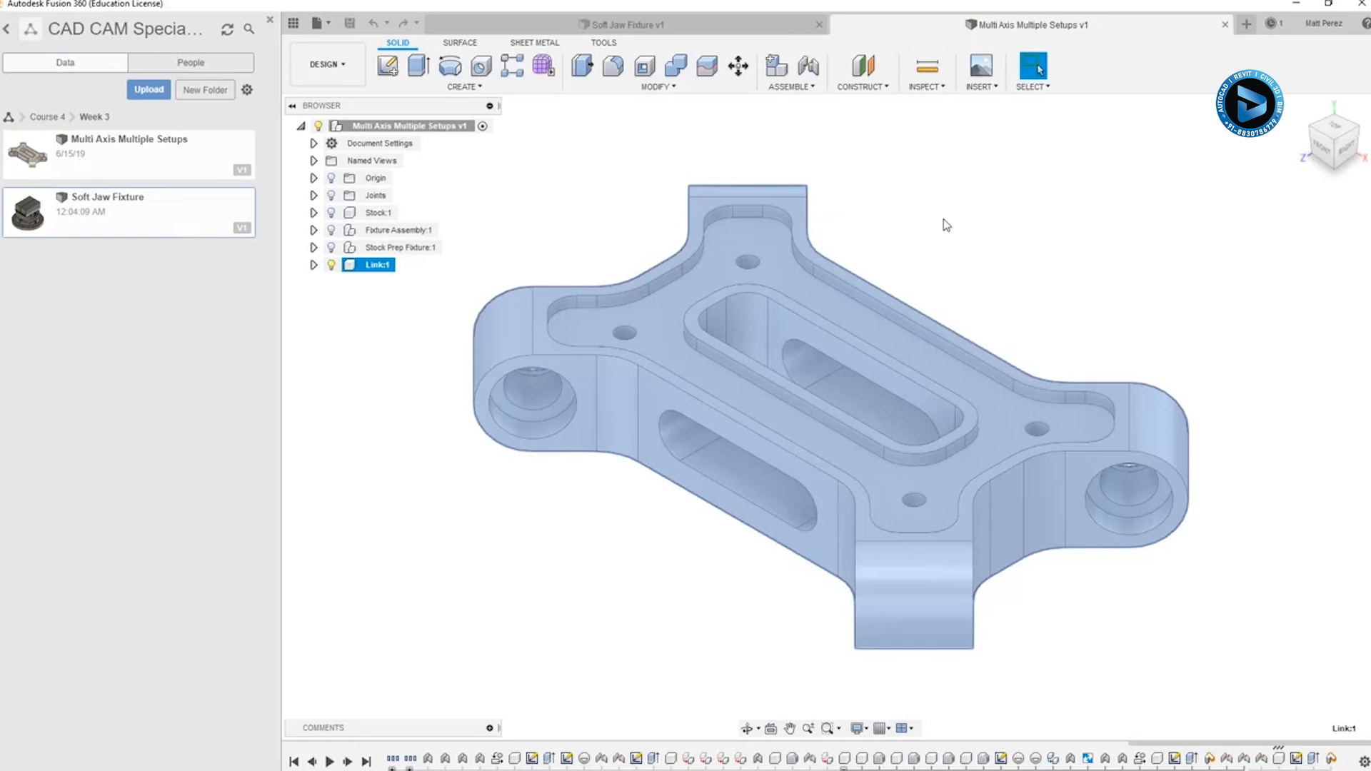
pyautogui.click(947, 240)
# - Show the Stock, Fixture Assembly and Stock Prep Fixture components alongside the Link
pyautogui.scroll(-5, 871, 357)
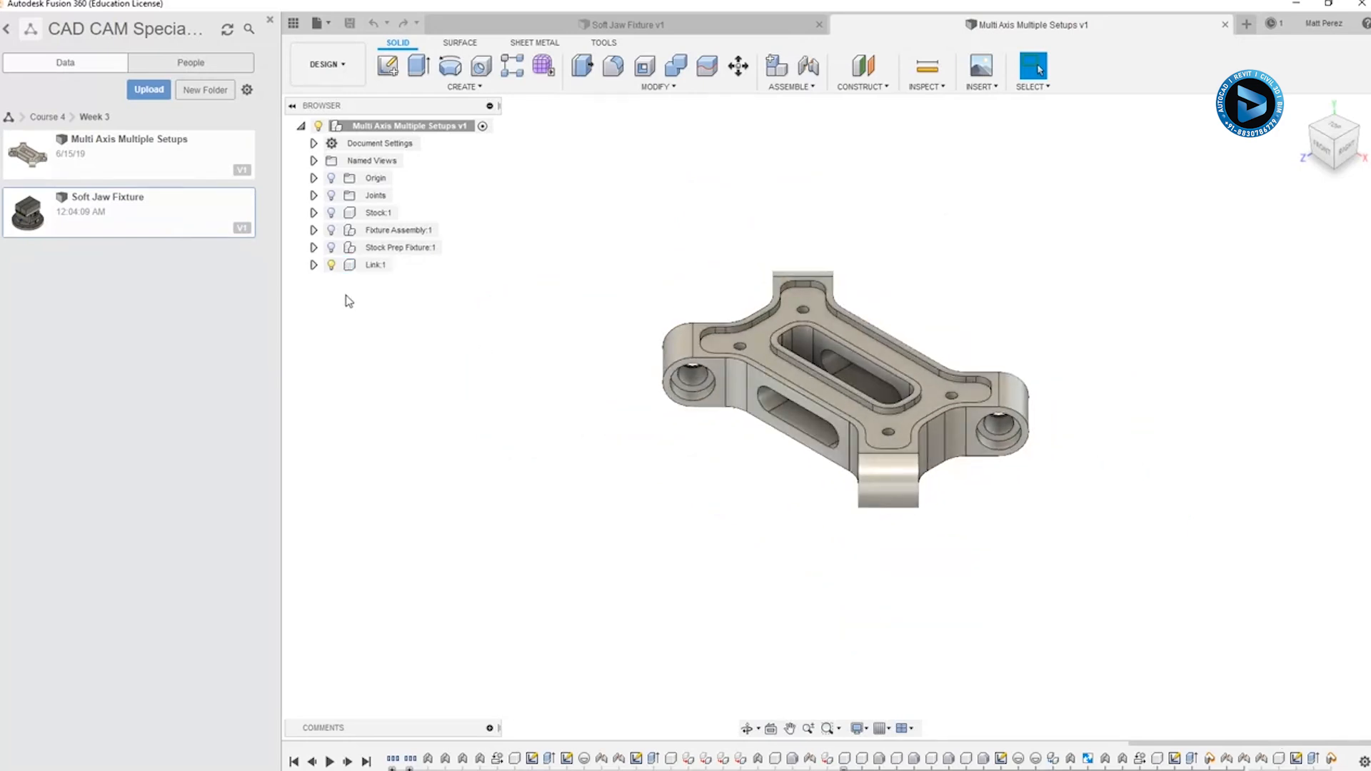
pyautogui.click(332, 212)
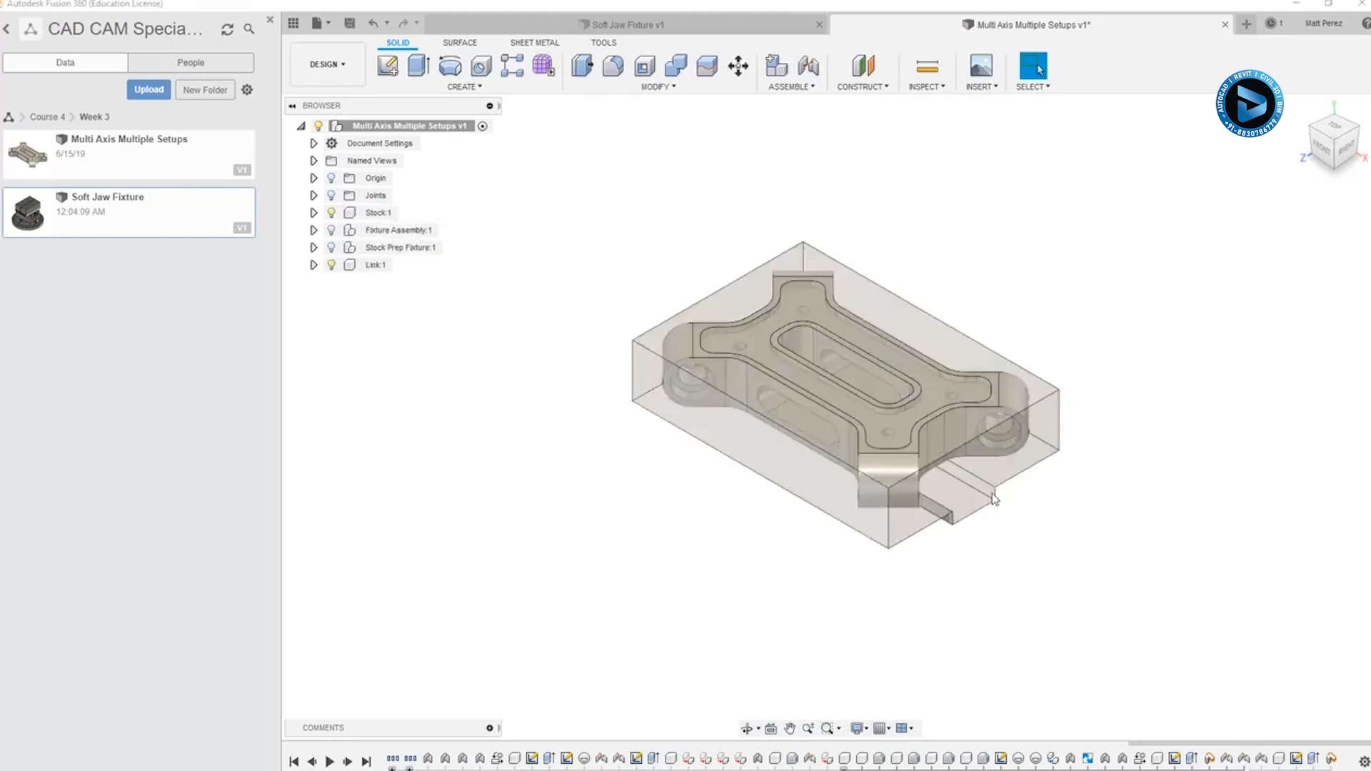
pyautogui.click(331, 230)
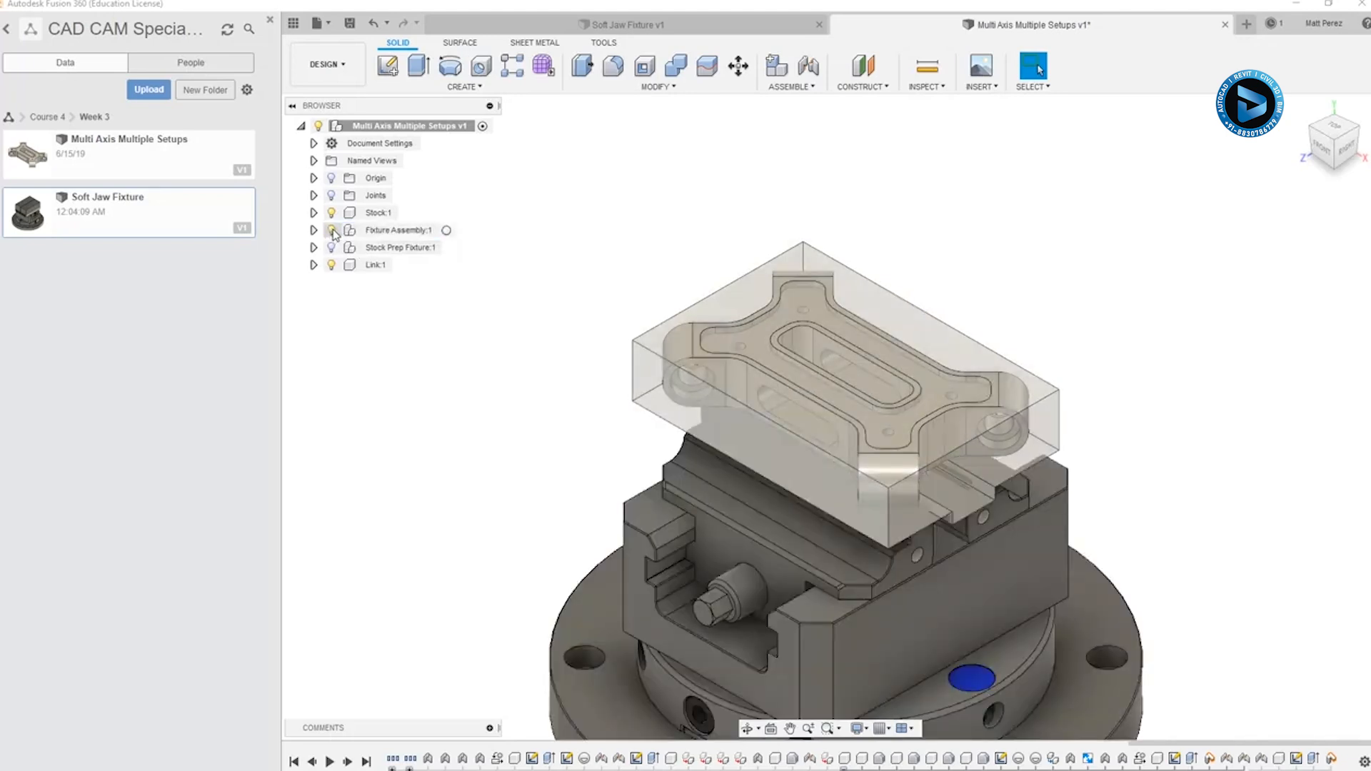
pyautogui.click(332, 247)
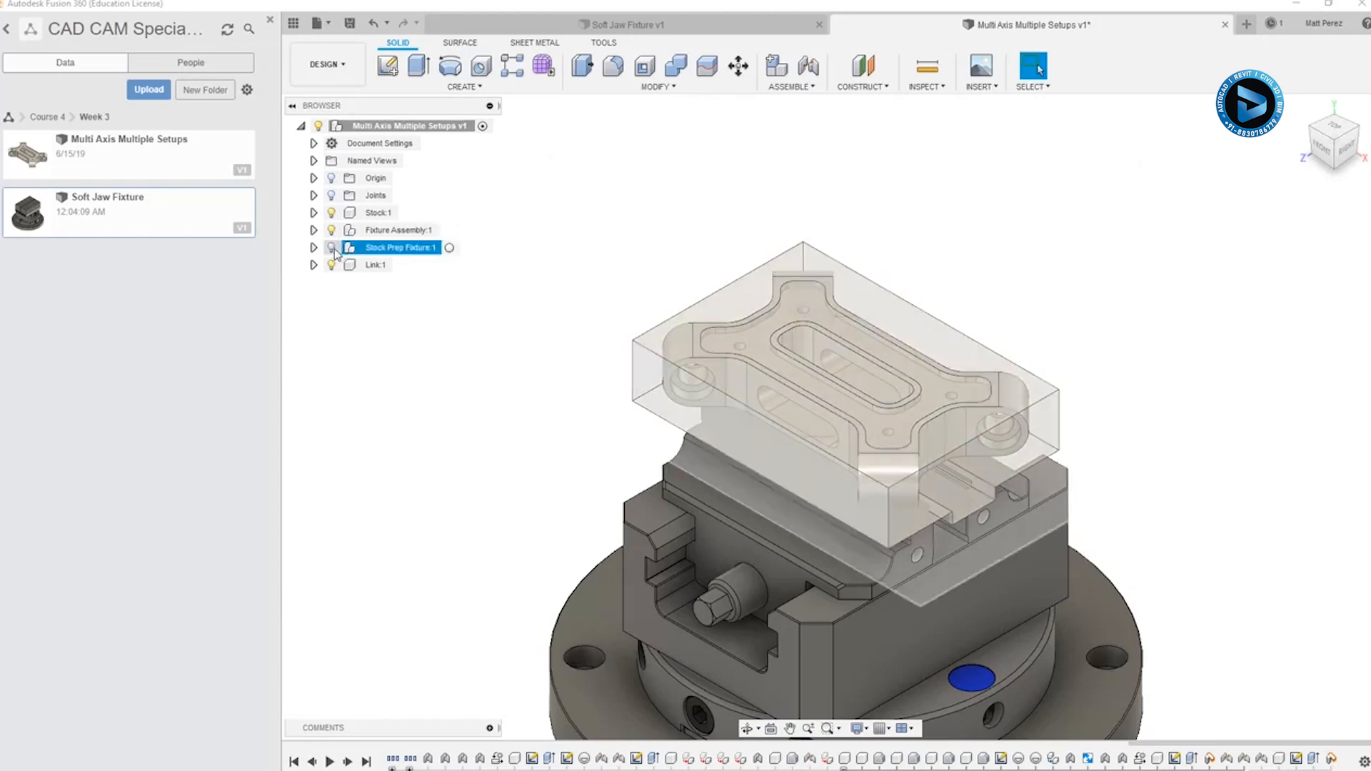
pyautogui.click(332, 248)
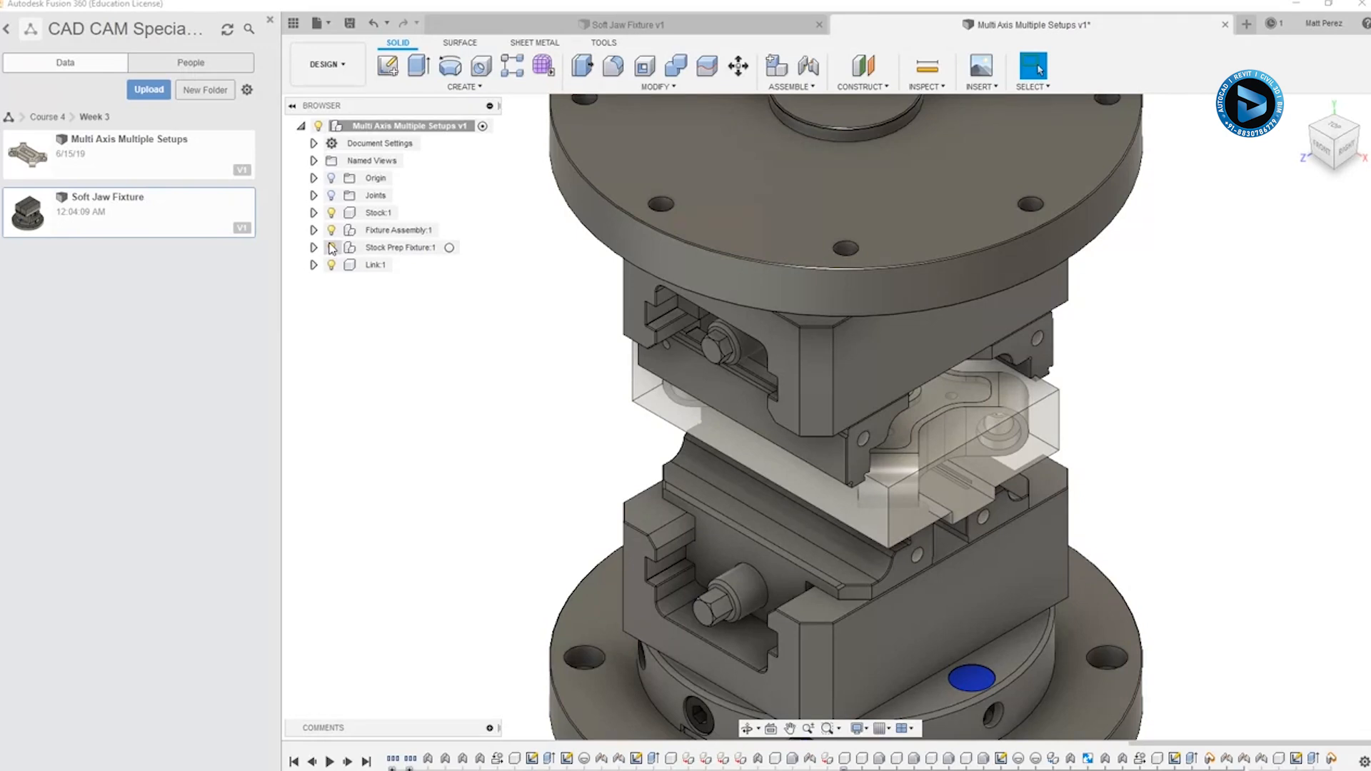
# - Hide the Fixture Assembly and Stock components while keeping the Stock Prep Fixture and Link shown
pyautogui.click(332, 247)
pyautogui.click(346, 232)
pyautogui.click(332, 230)
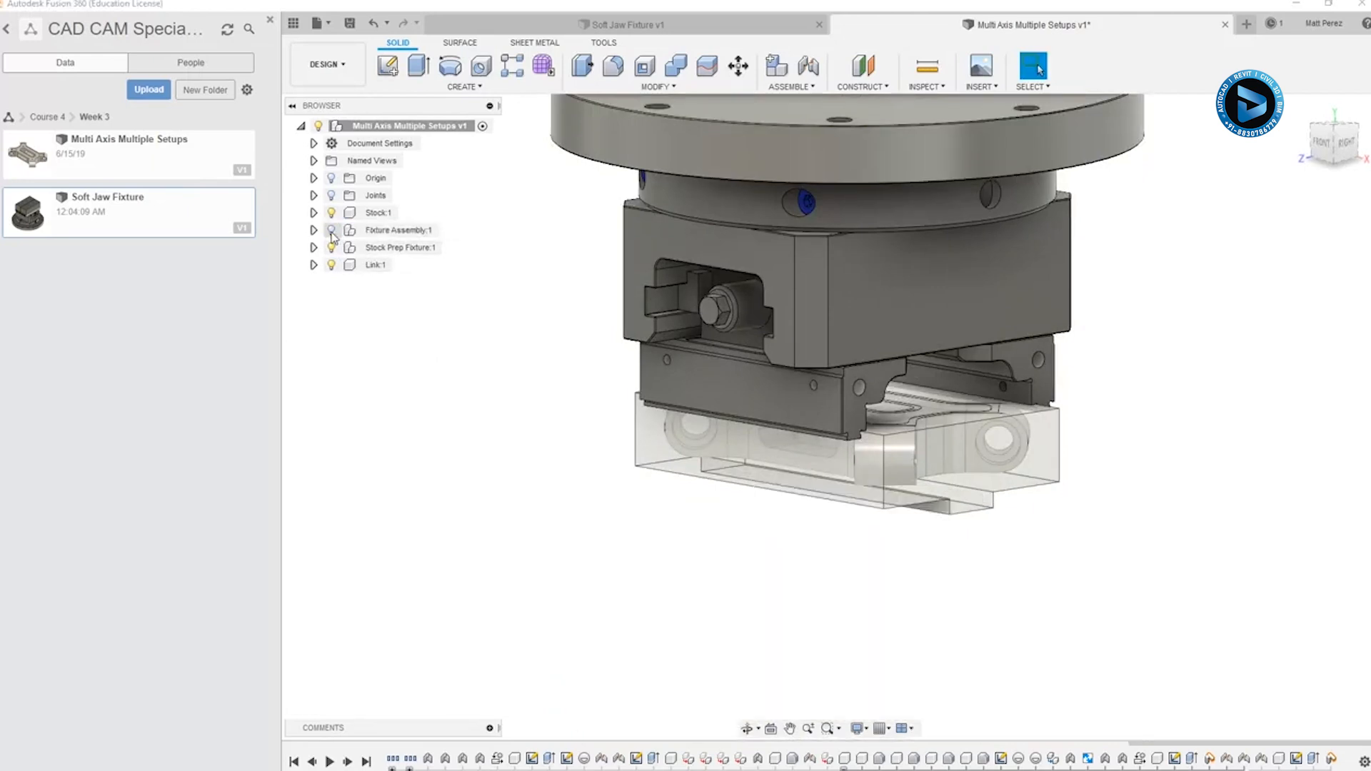
pyautogui.click(333, 214)
pyautogui.click(331, 214)
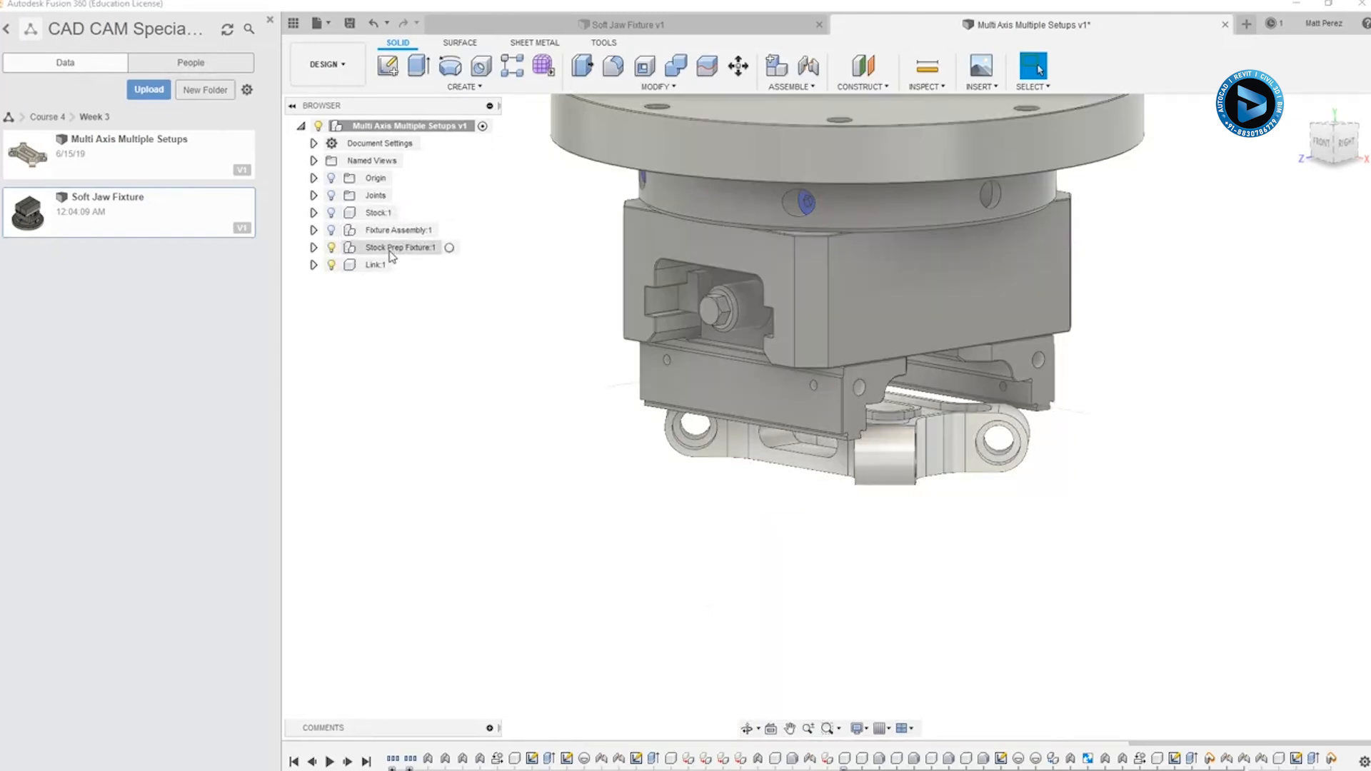
# - Insert the Soft Jaw Fixture design into the Multi Axis Multiple Setups assembly at its default position
pyautogui.scroll(-4, 497, 422)
pyautogui.keyDown('shift'); pyautogui.moveTo(505, 432); pyautogui.dragTo(505, 410, button='middle'); pyautogui.keyUp('shift')
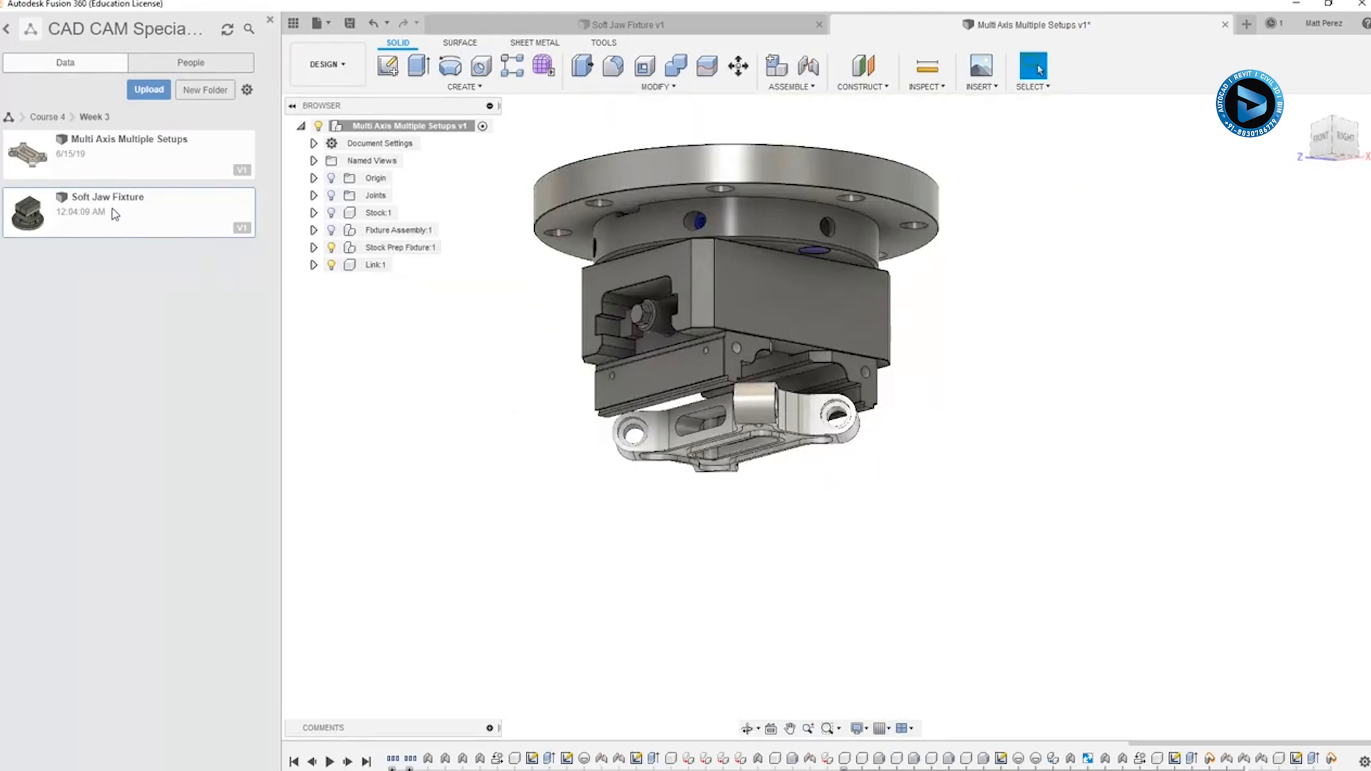
pyautogui.moveTo(110, 210); pyautogui.dragTo(462, 369)
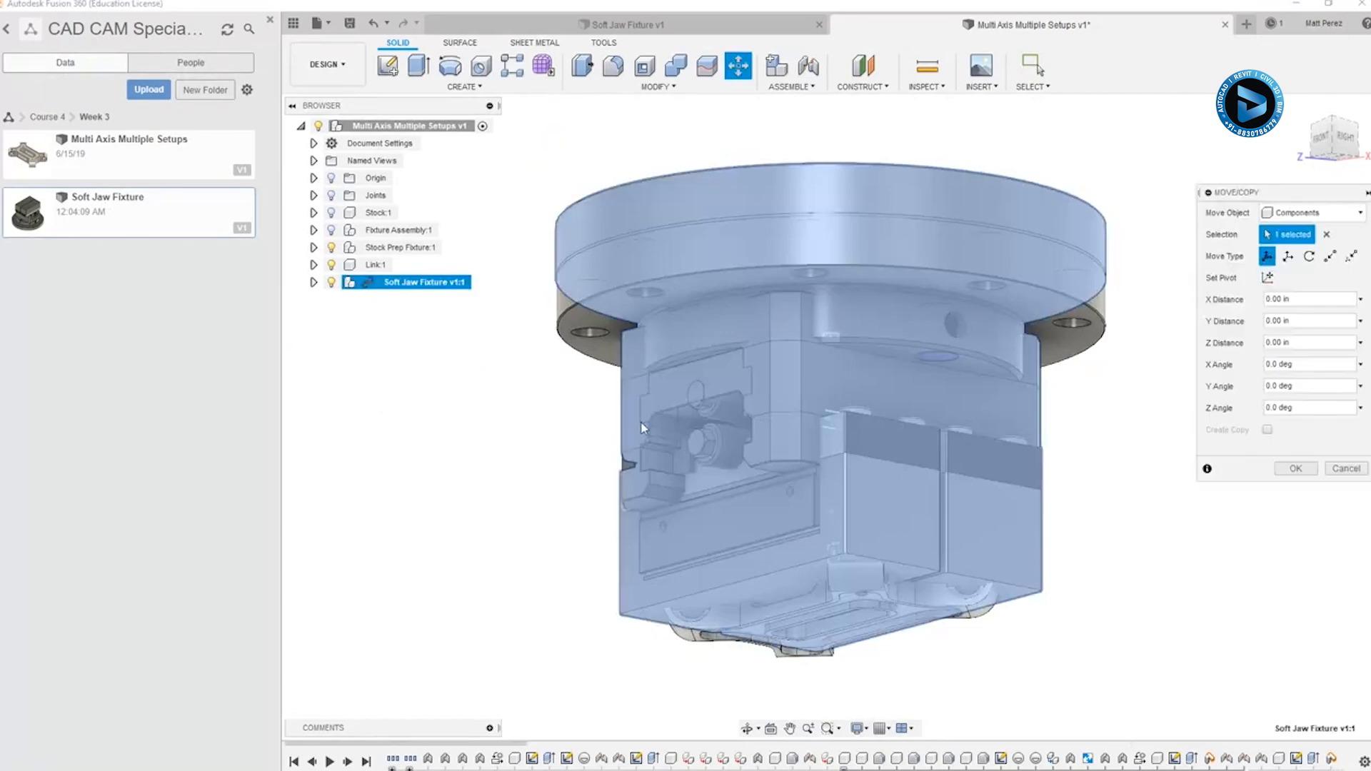
pyautogui.moveTo(884, 474); pyautogui.dragTo(914, 379)
pyautogui.moveTo(913, 379)
pyautogui.keyDown('shift'); pyautogui.mouseDown(button='middle')
pyautogui.moveTo(885, 401)
pyautogui.moveTo(882, 380)
pyautogui.mouseUp(button='middle'); pyautogui.keyUp('shift')
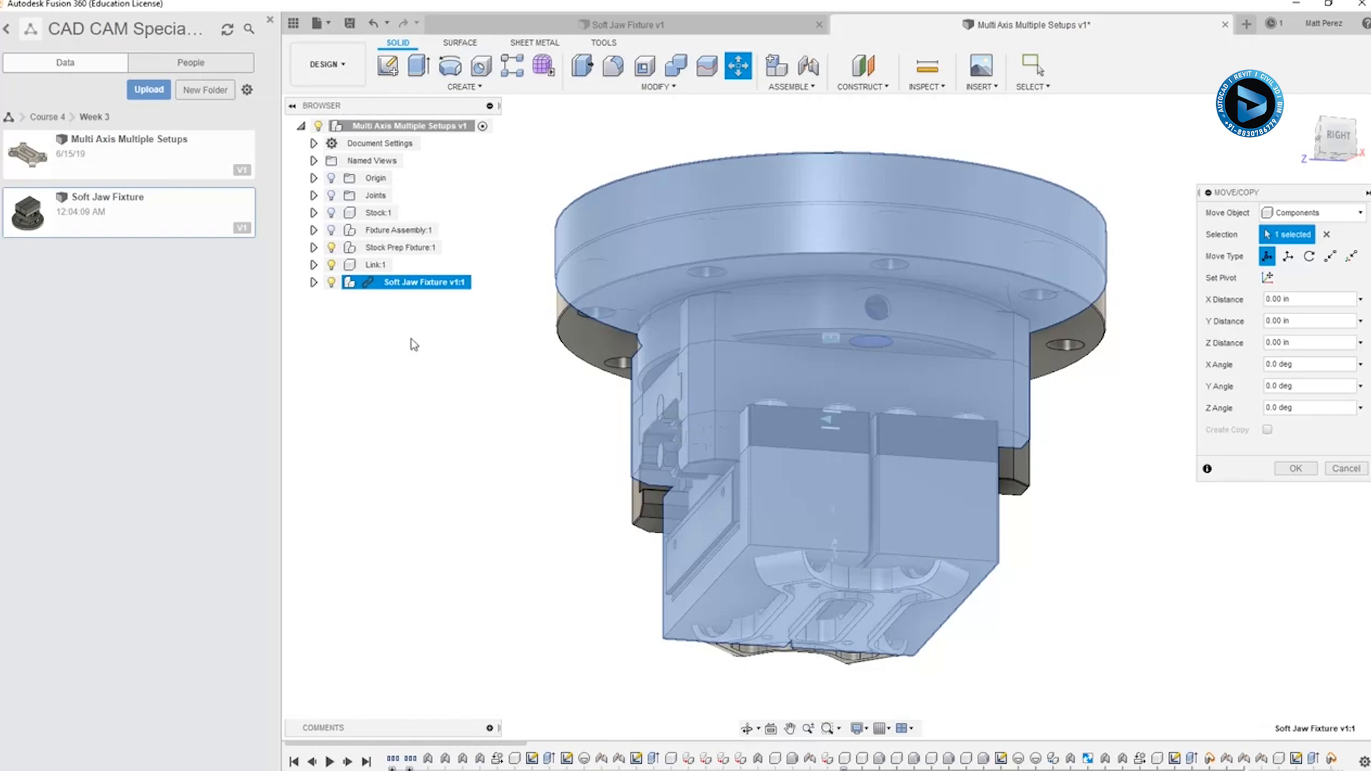
# - Check the inserted soft jaws against the temporarily shown Stock component from the Right view
pyautogui.click(331, 213)
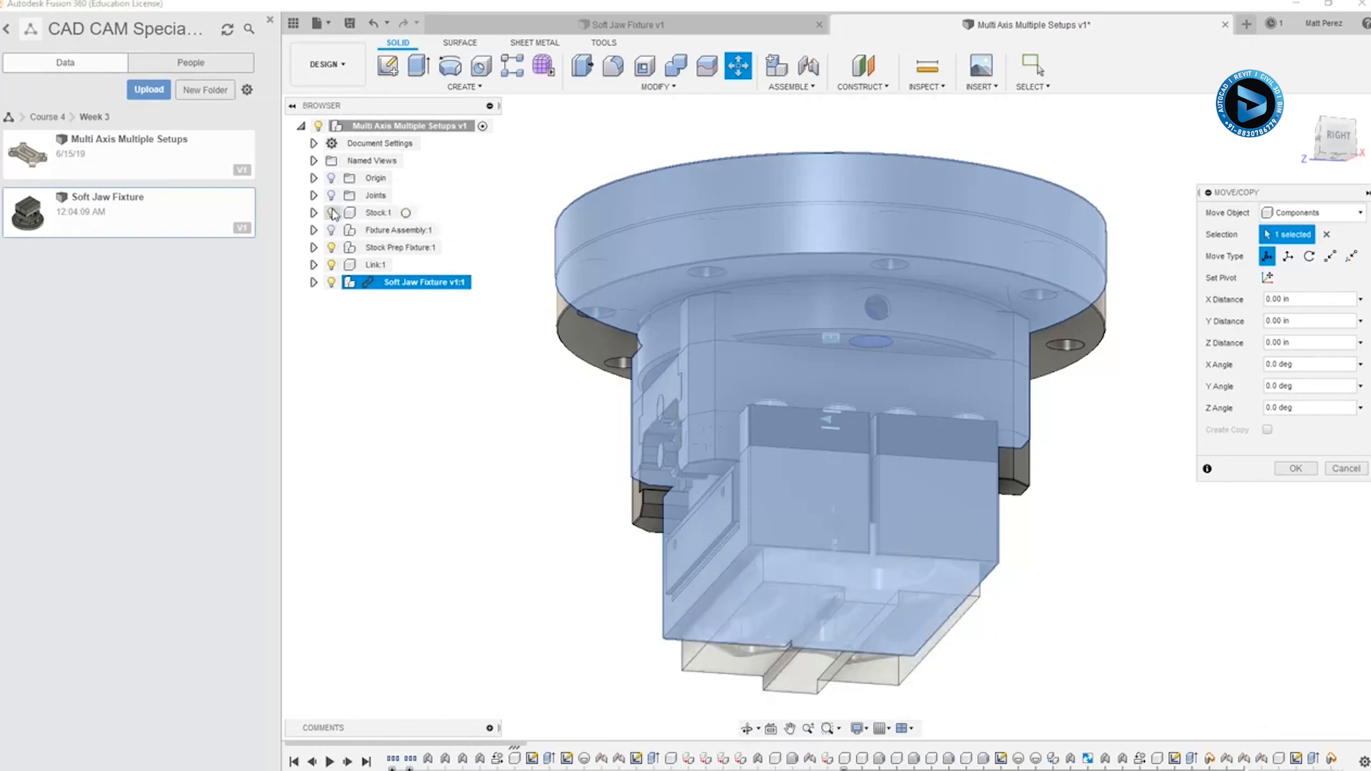
pyautogui.moveTo(482, 455)
pyautogui.keyDown('shift'); pyautogui.mouseDown(button='middle')
pyautogui.moveTo(447, 474)
pyautogui.moveTo(464, 470)
pyautogui.mouseUp(button='middle'); pyautogui.keyUp('shift')
pyautogui.scroll(5, 781, 658)
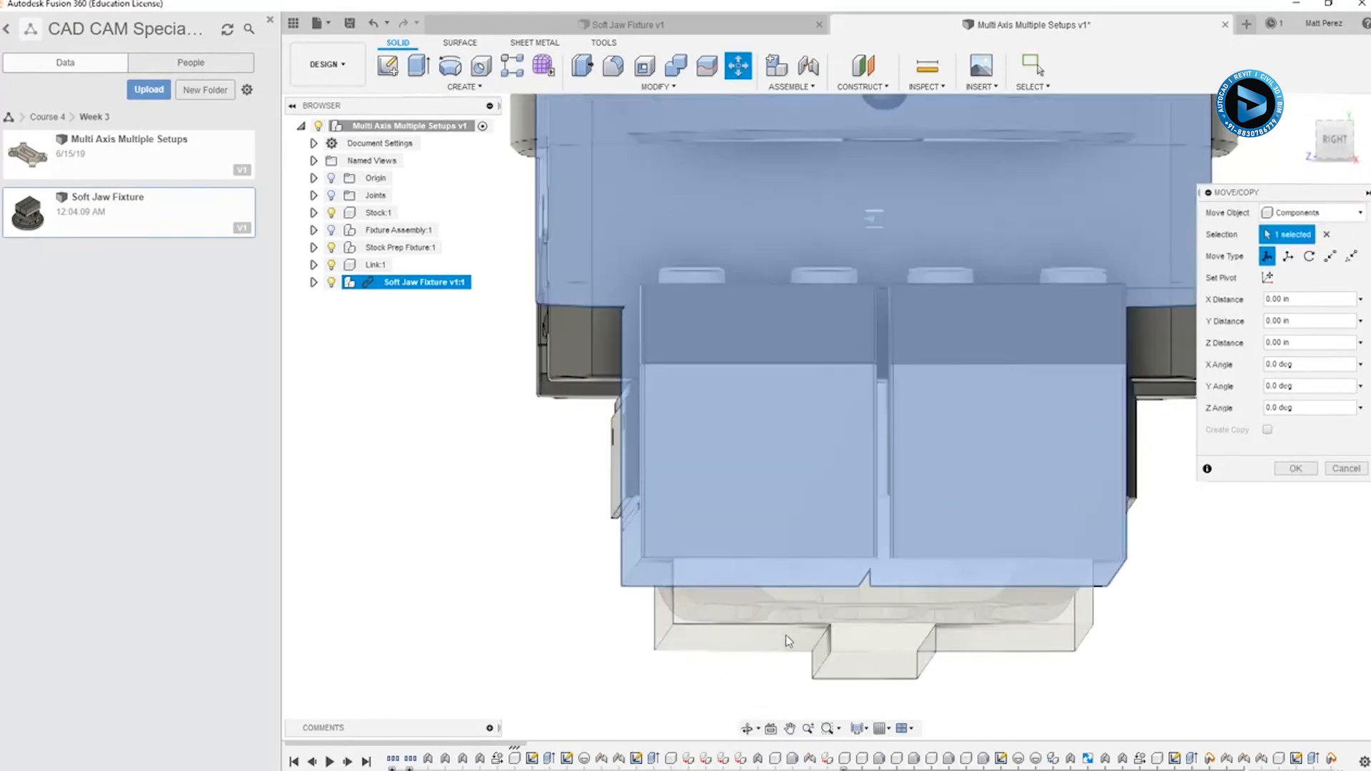
pyautogui.click(1322, 155)
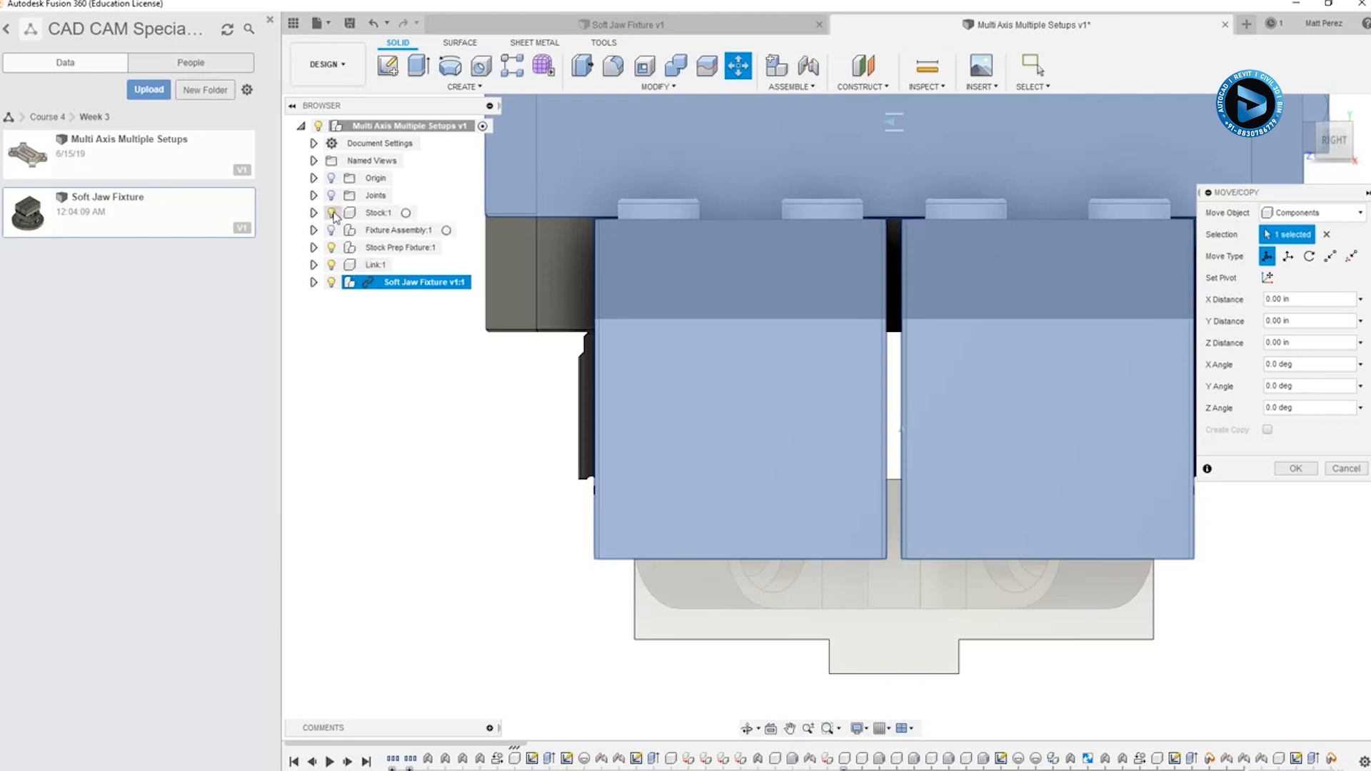
pyautogui.click(331, 213)
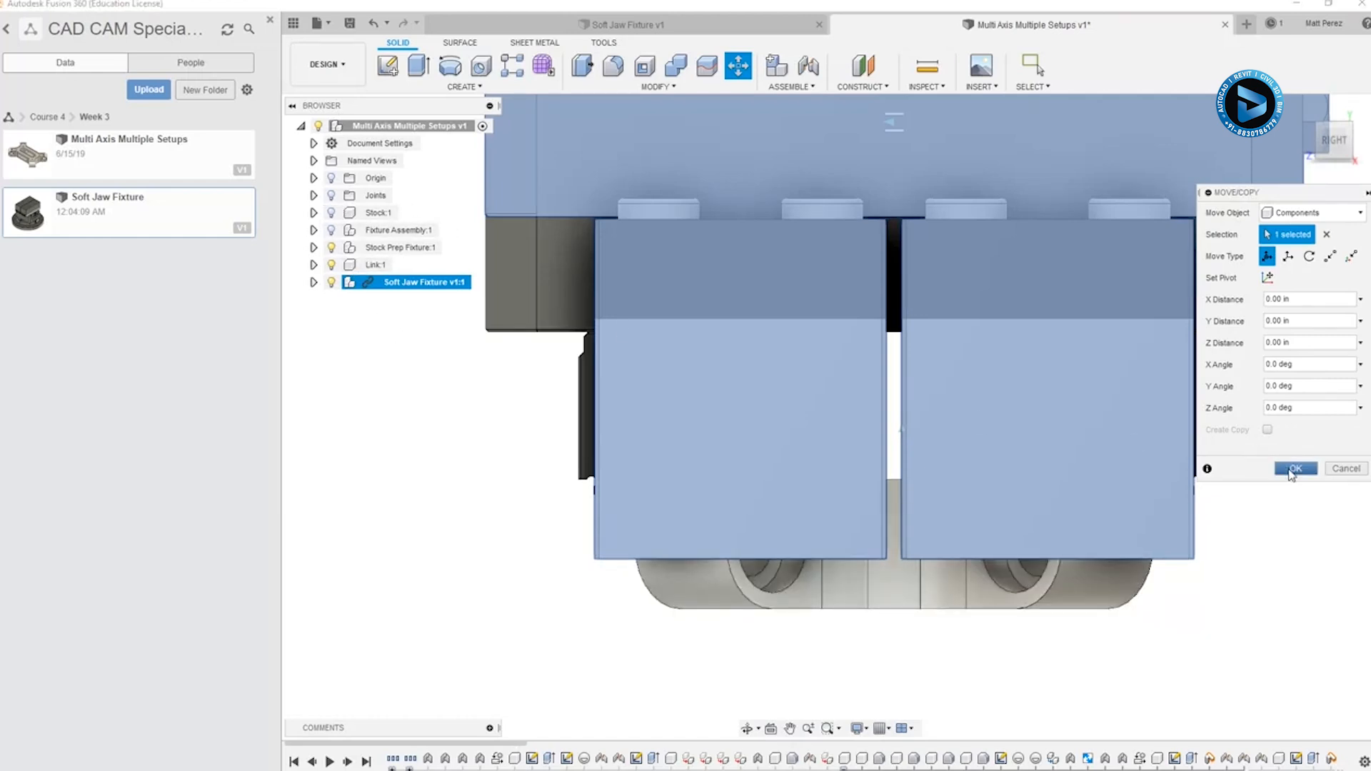
# - Accept the Soft Jaw Fixture's default placement and ground the component in the assembly
pyautogui.click(1295, 469)
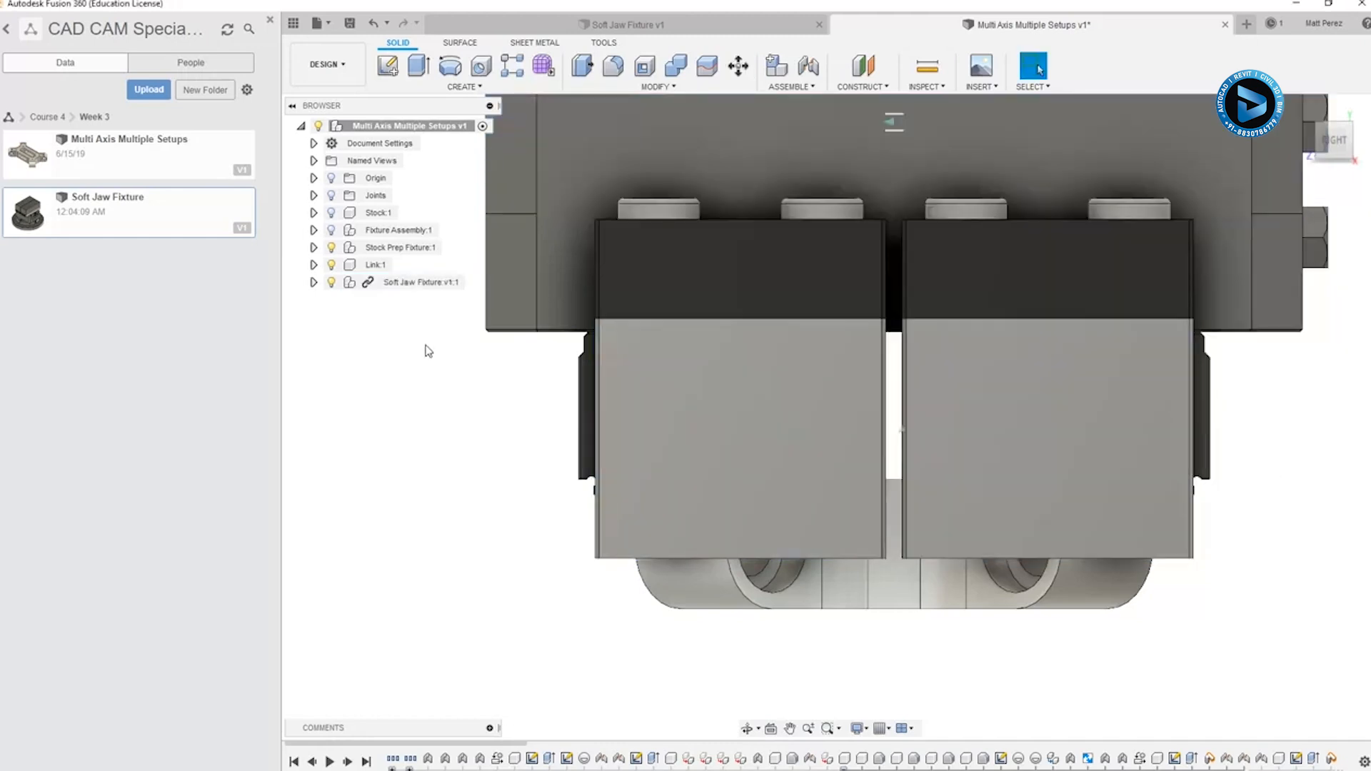
pyautogui.rightClick(405, 288)
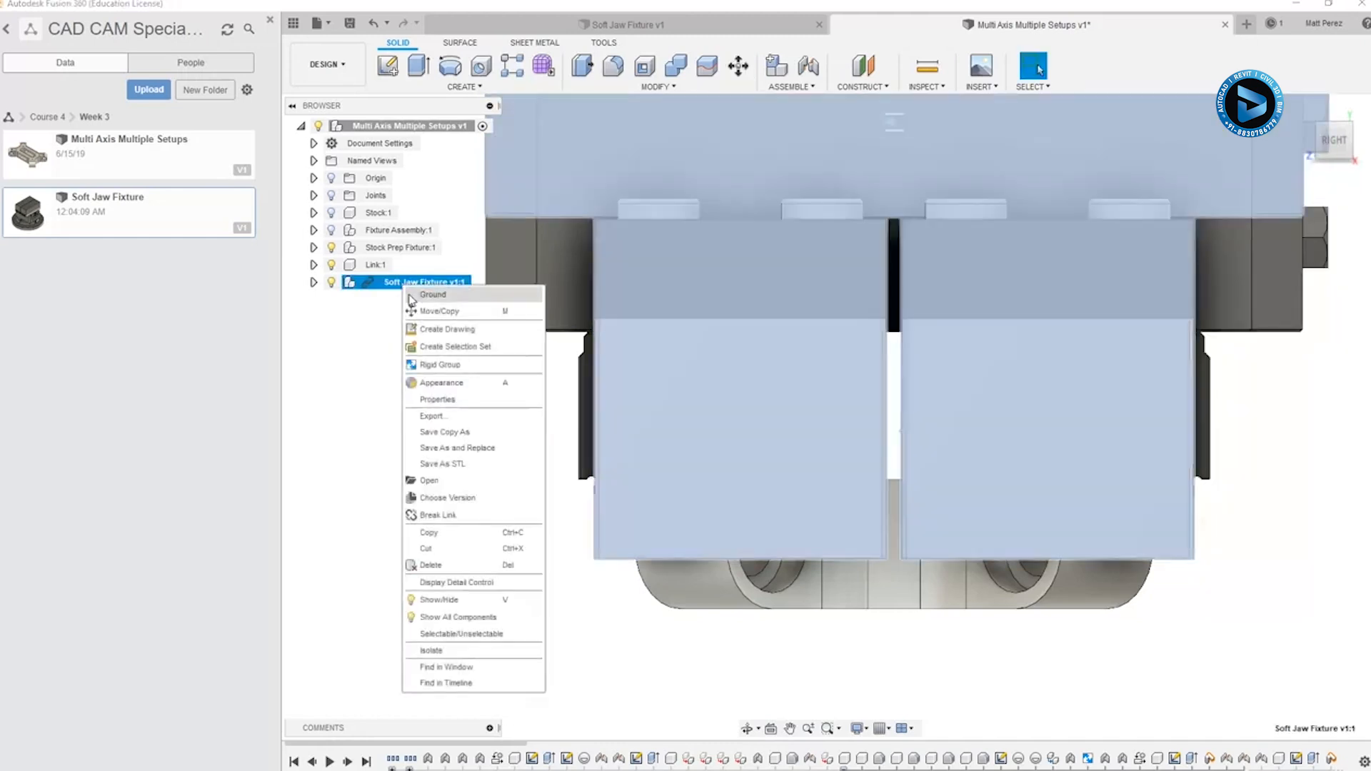
pyautogui.click(429, 295)
pyautogui.scroll(-2, 563, 477)
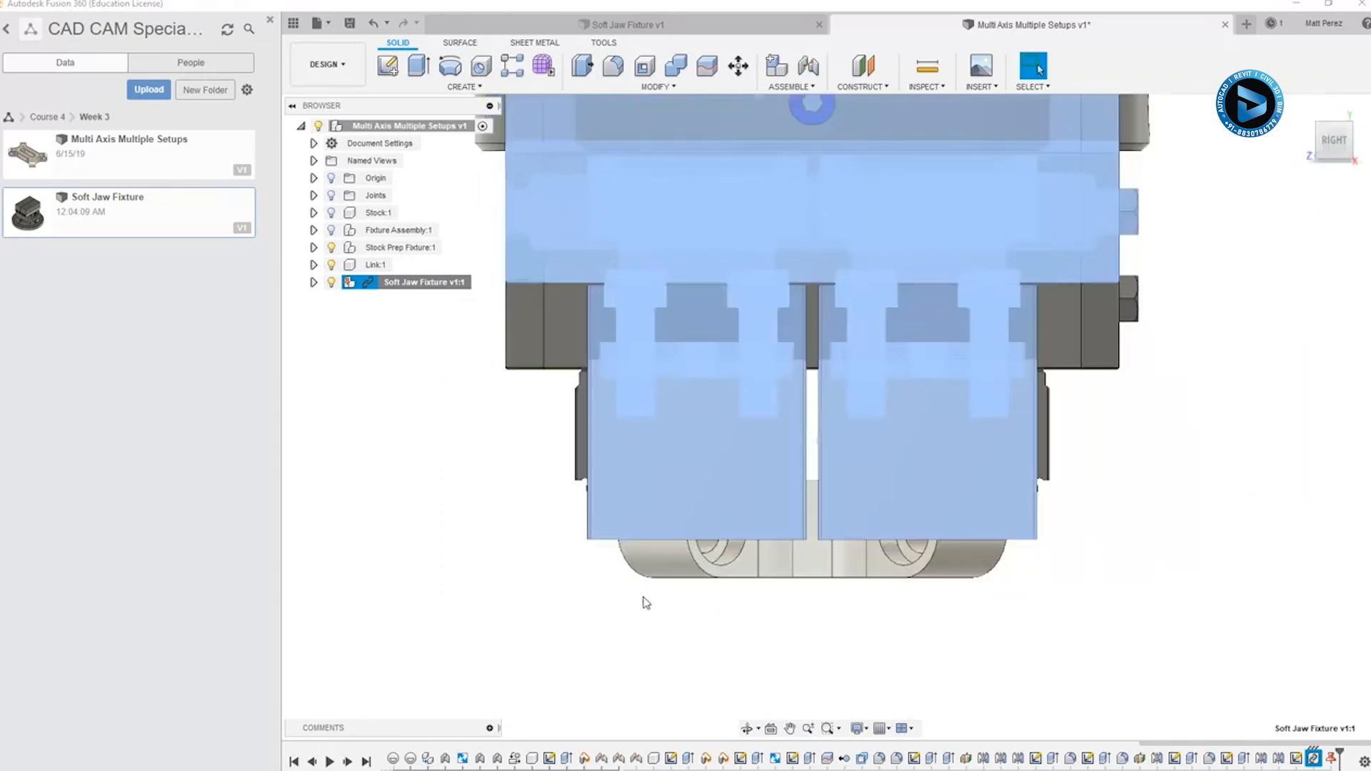
pyautogui.click(768, 653)
# - Hide the Stock Prep Fixture component, leaving only the Link and Soft Jaw Fixture shown
pyautogui.keyDown('shift'); pyautogui.moveTo(768, 653); pyautogui.dragTo(771, 602, button='middle'); pyautogui.keyUp('shift')
pyautogui.scroll(-5, 812, 553)
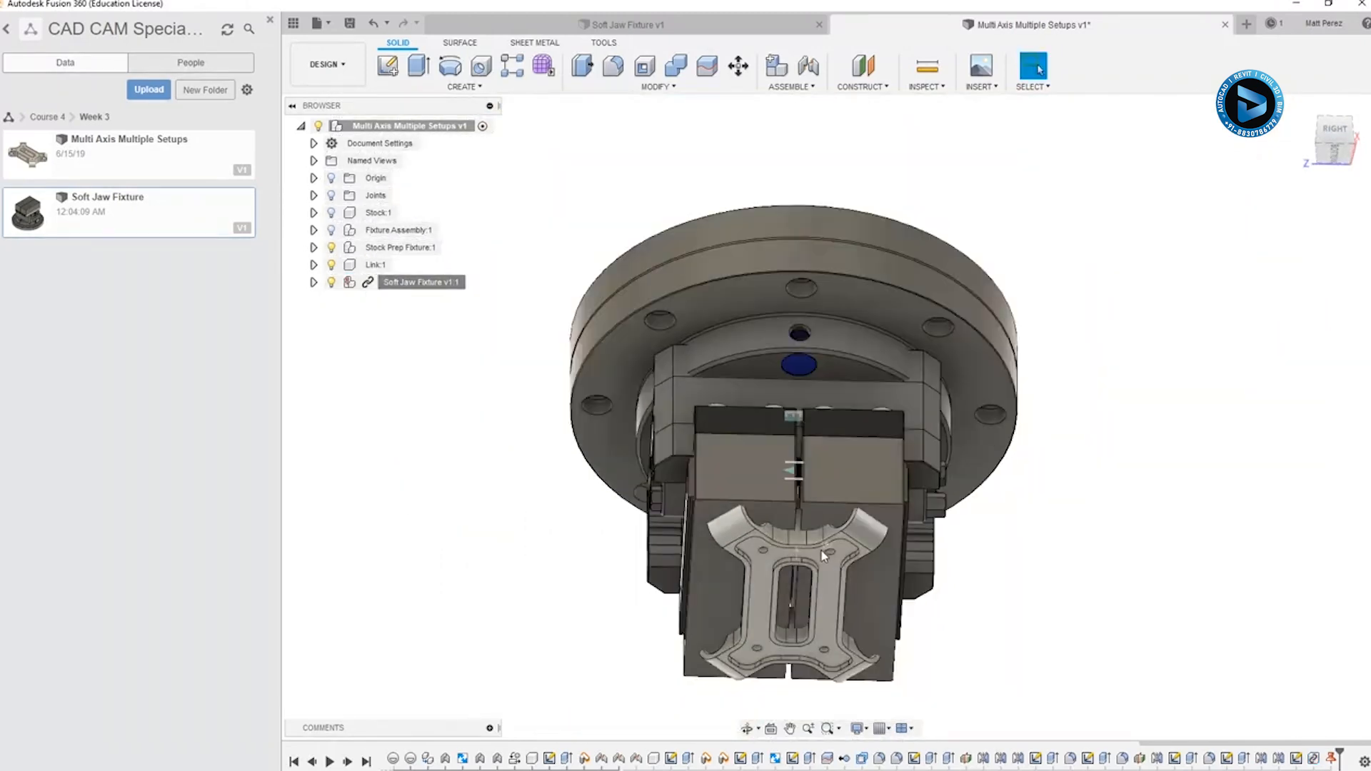
pyautogui.click(331, 248)
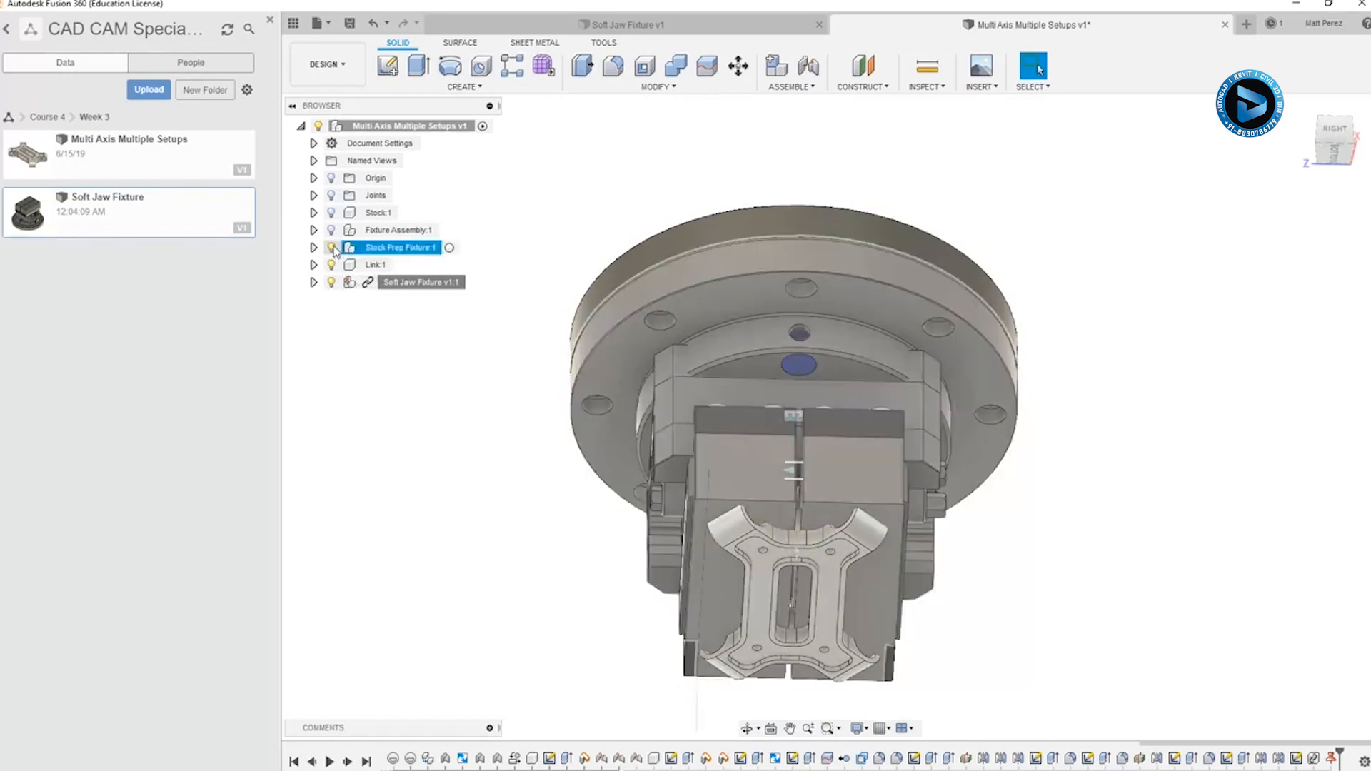
pyautogui.click(412, 284)
pyautogui.click(377, 265)
pyautogui.keyDown('shift'); pyautogui.moveTo(629, 510); pyautogui.dragTo(734, 350, button='middle'); pyautogui.keyUp('shift')
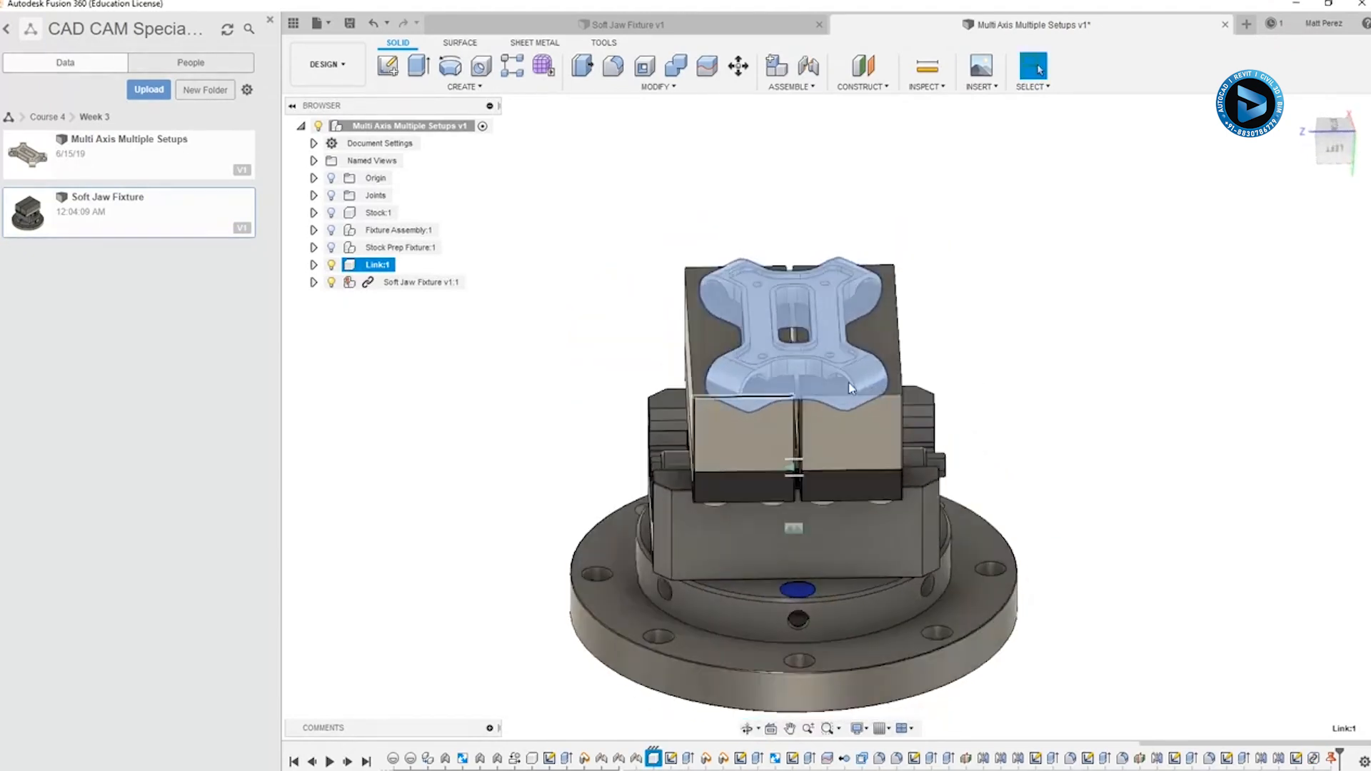
pyautogui.click(993, 348)
# - Set an isometric view of the Link in the soft jaws and save the design with version description "User Saved"
pyautogui.scroll(4, 813, 309)
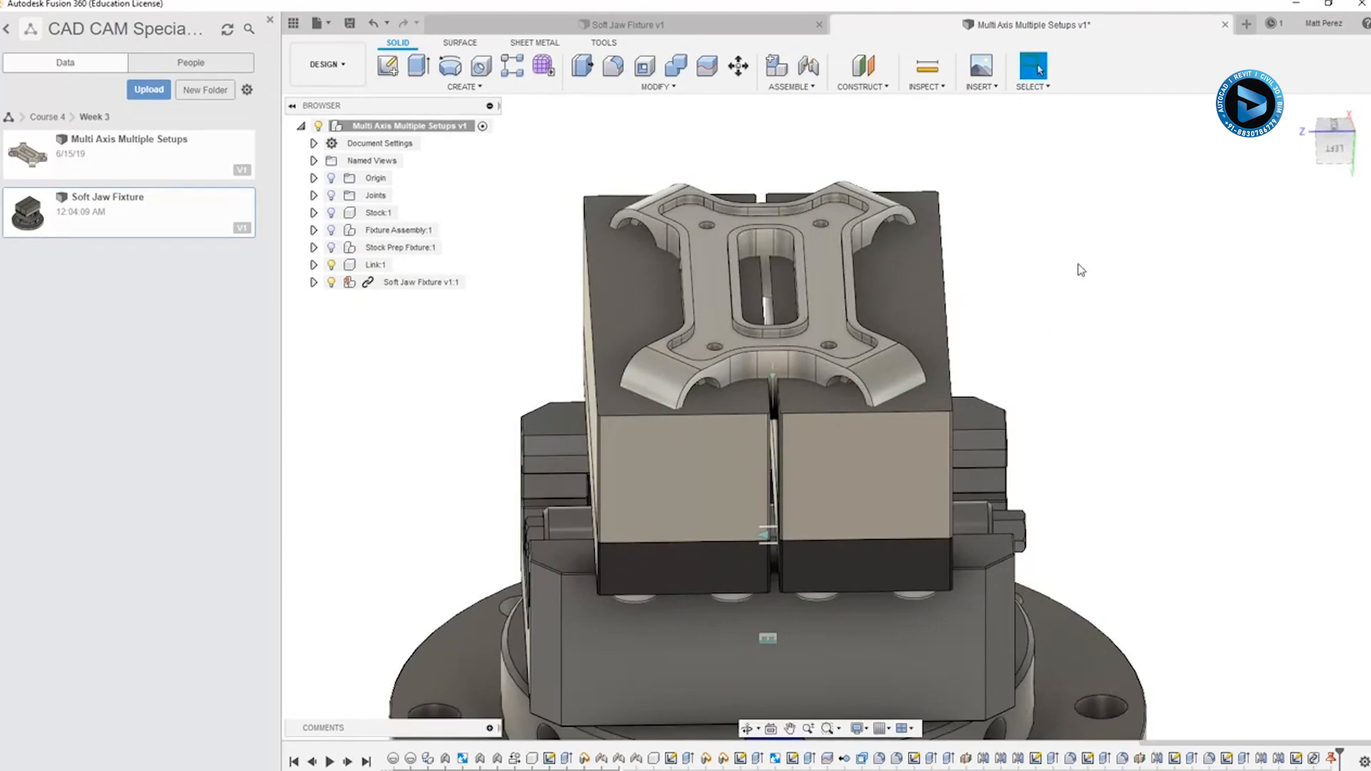
pyautogui.click(1318, 138)
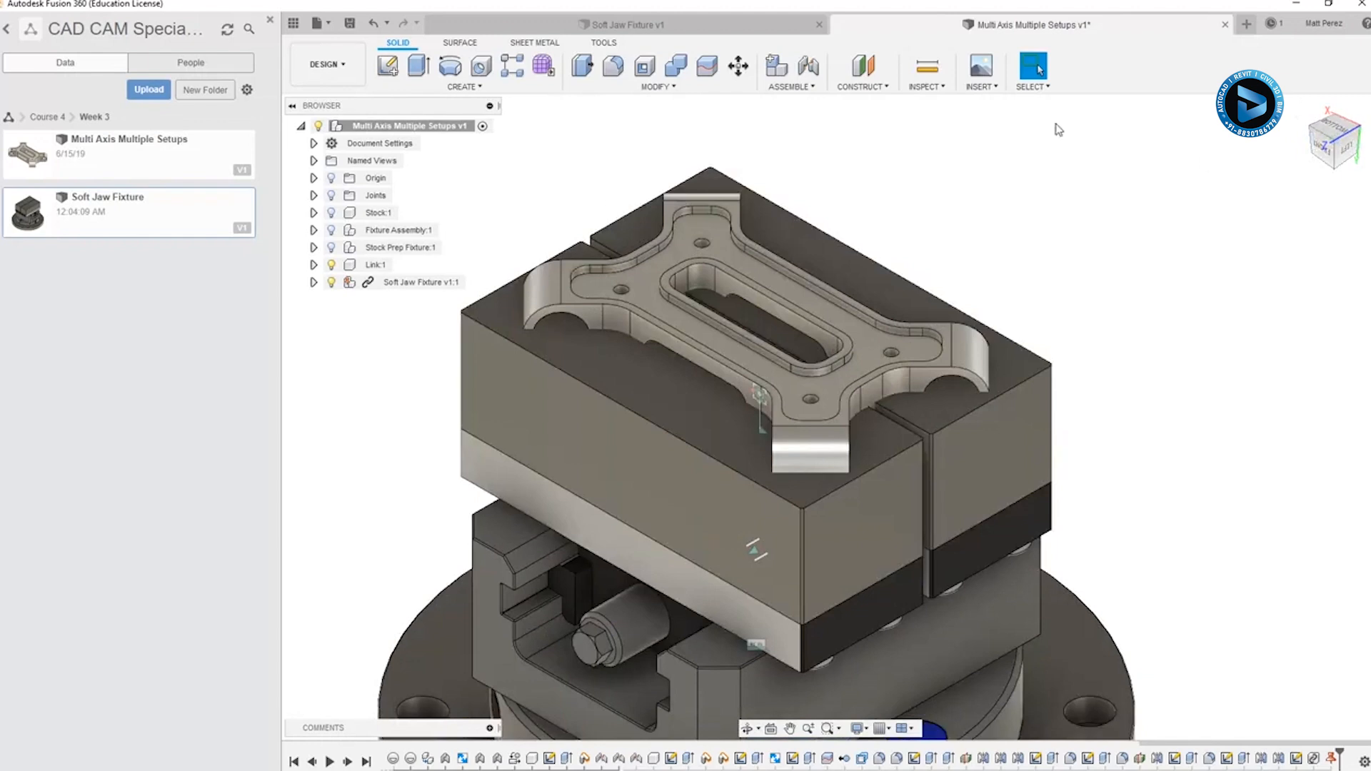
pyautogui.click(350, 23)
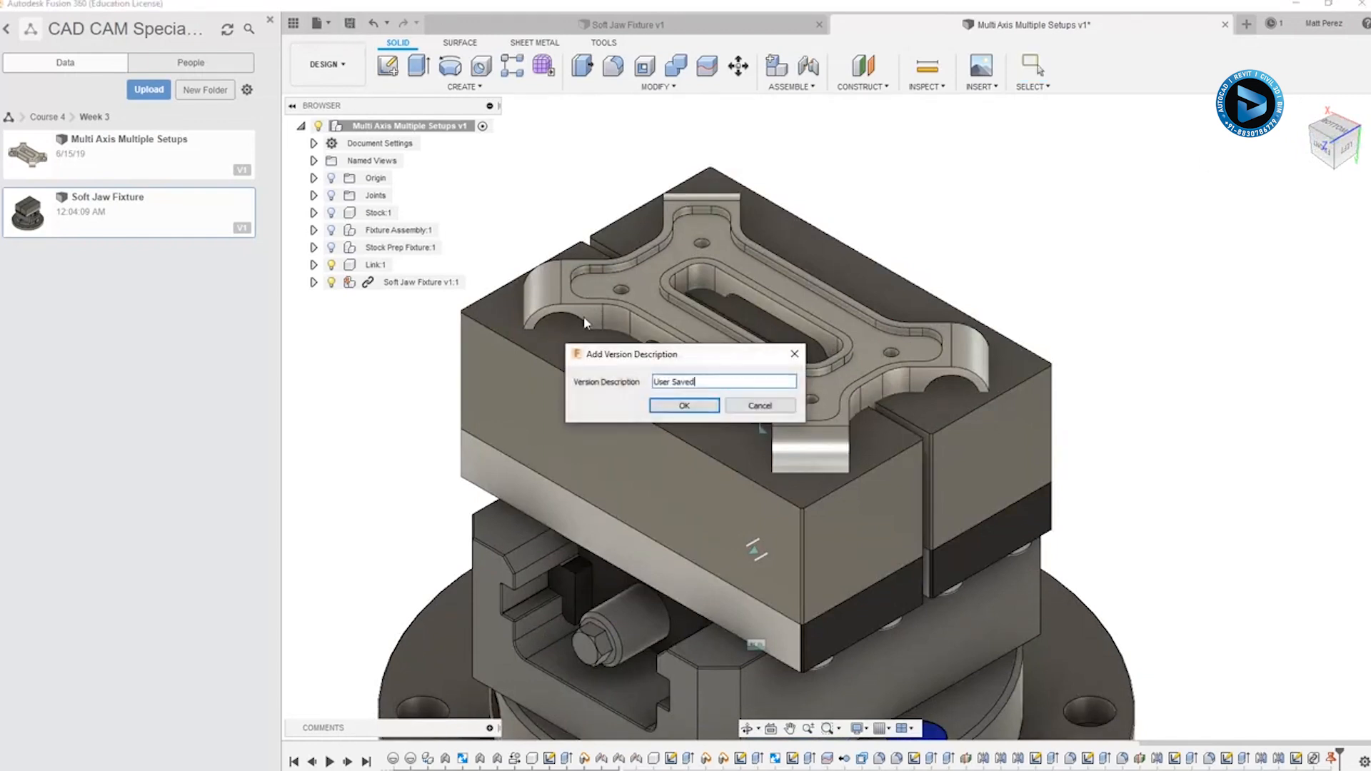
pyautogui.click(691, 406)
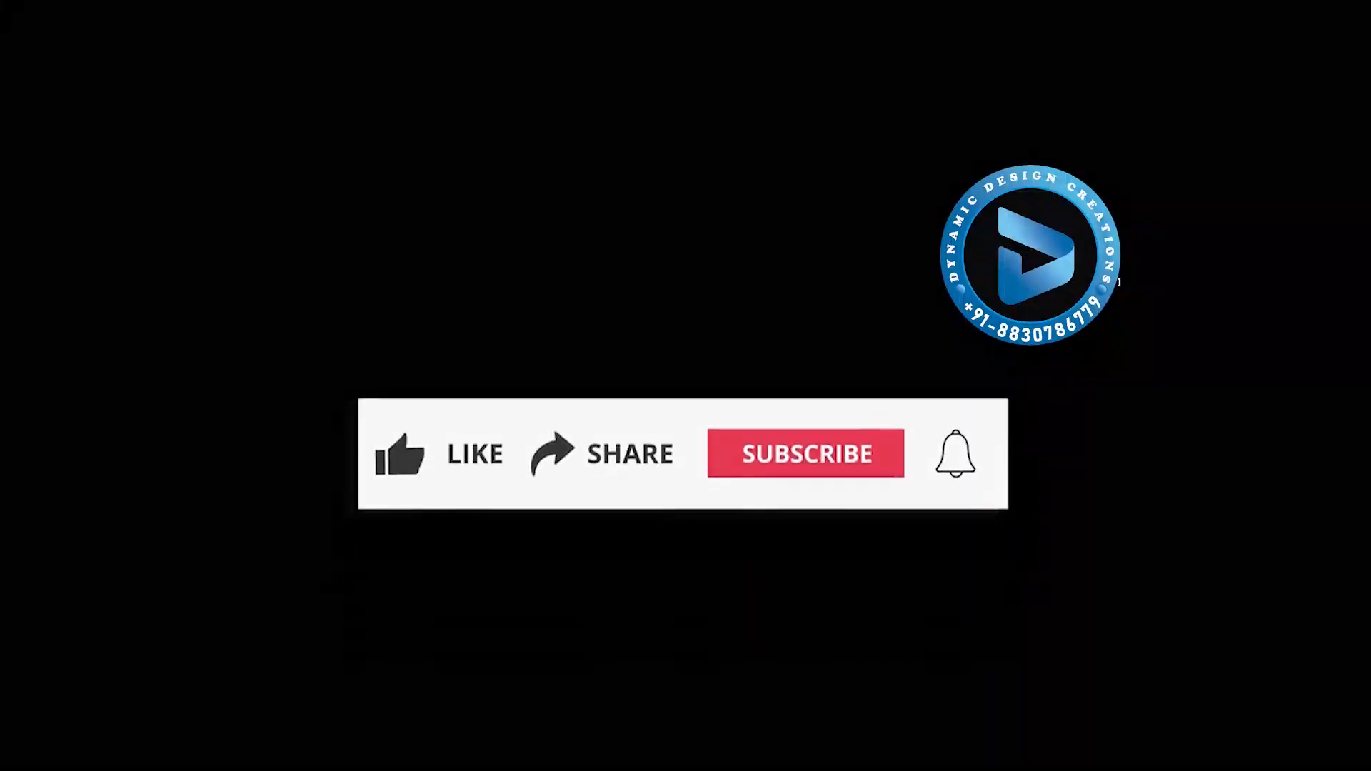